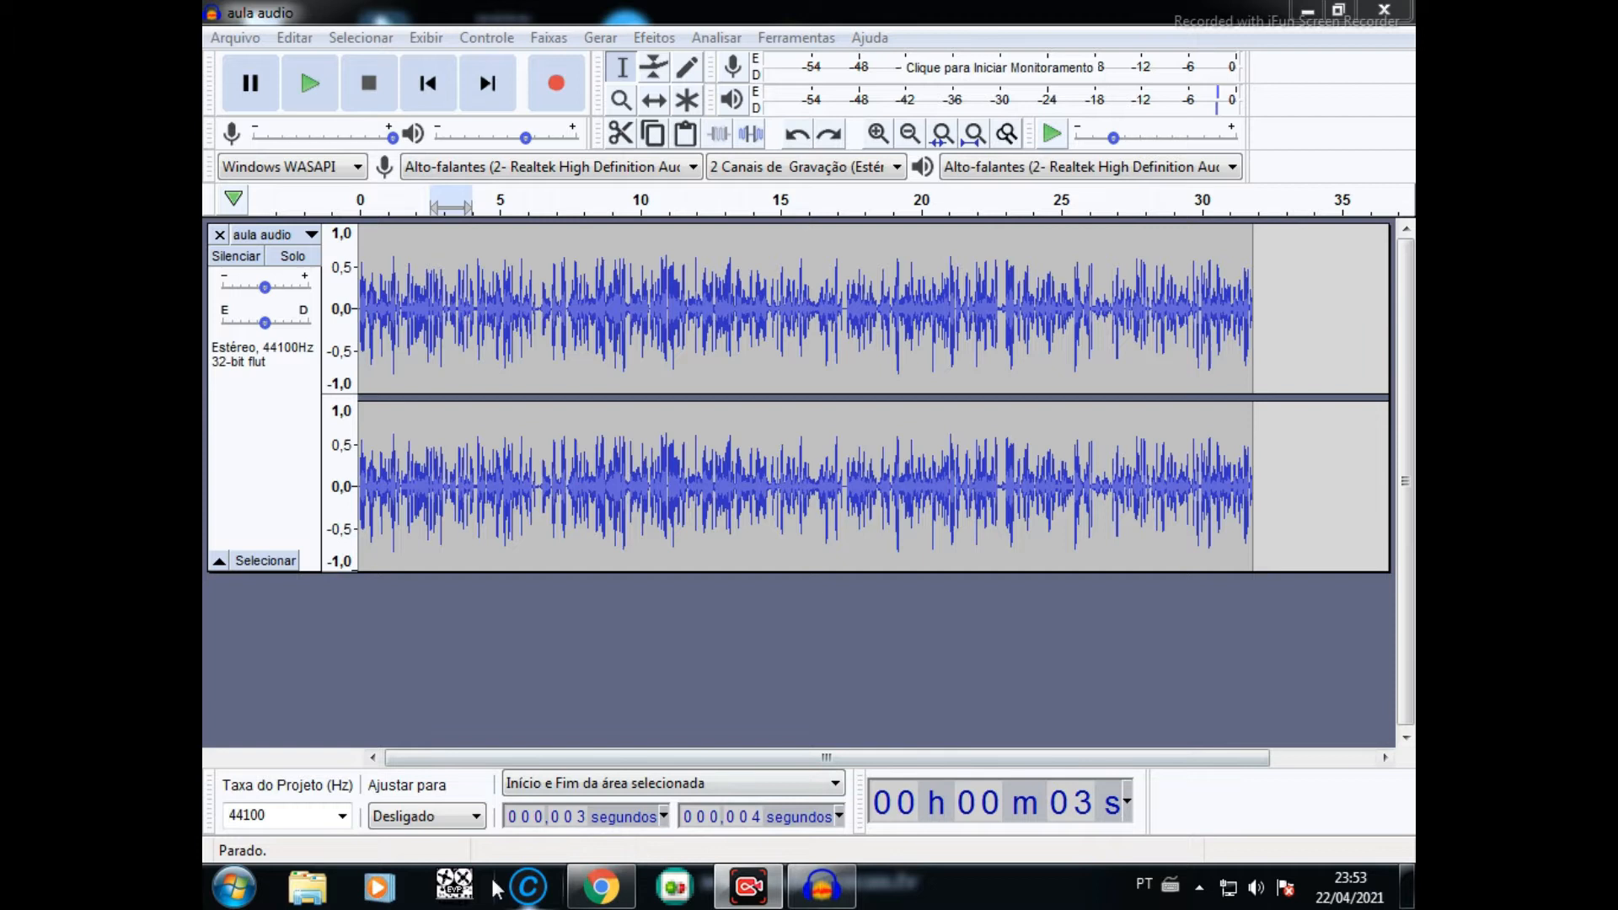
- Open EVPmaker to view its main window, and close it again
click(455, 886)
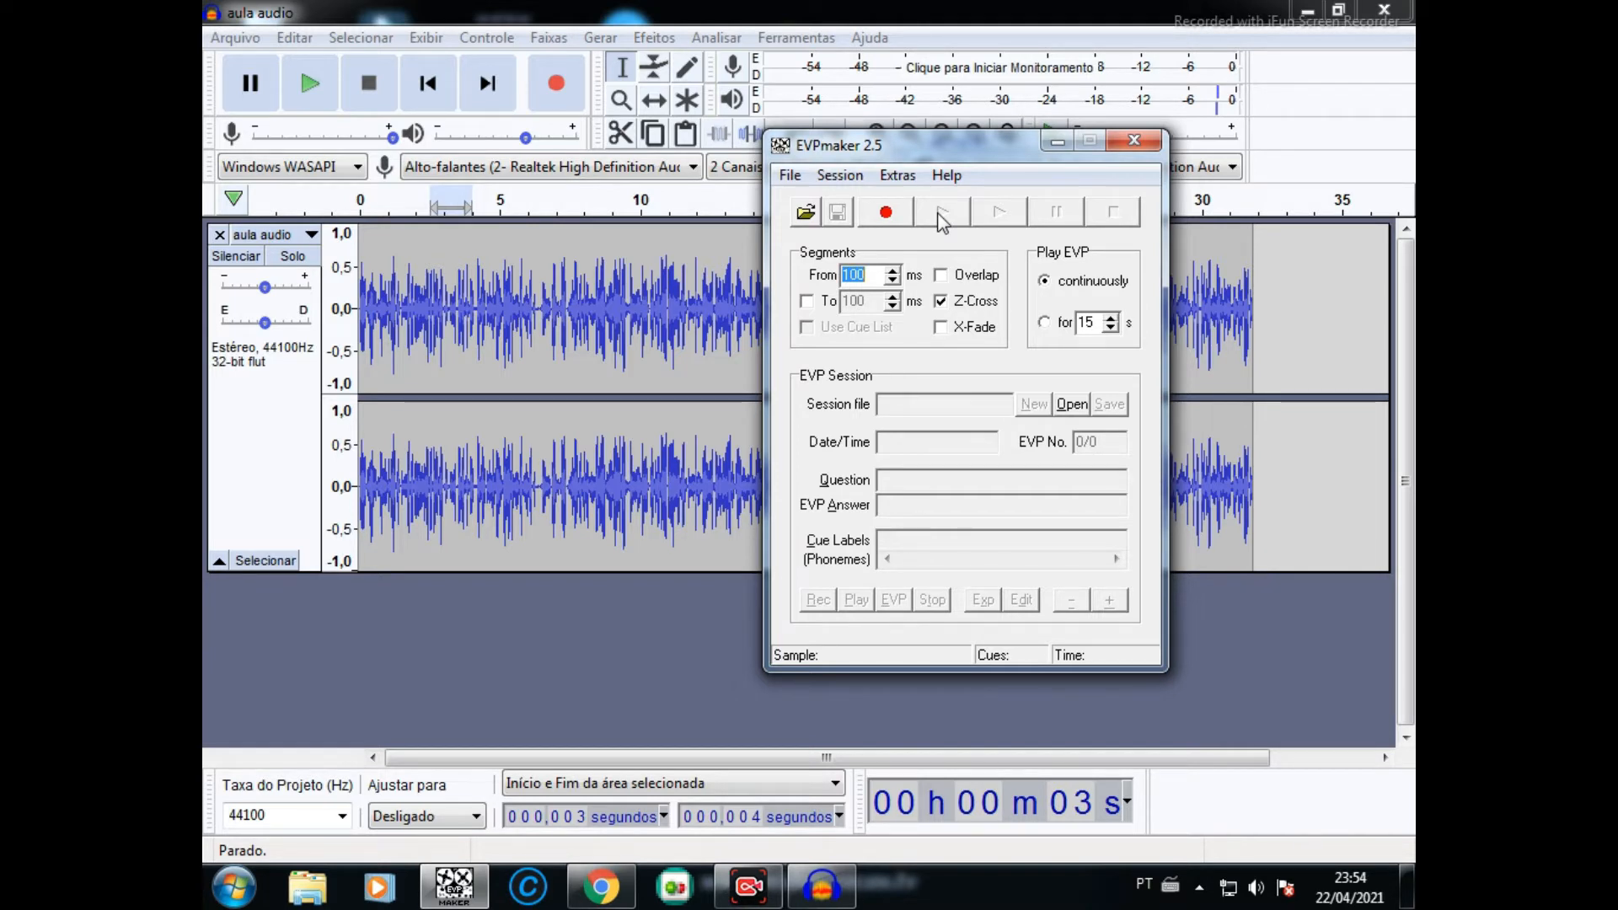
click(1132, 142)
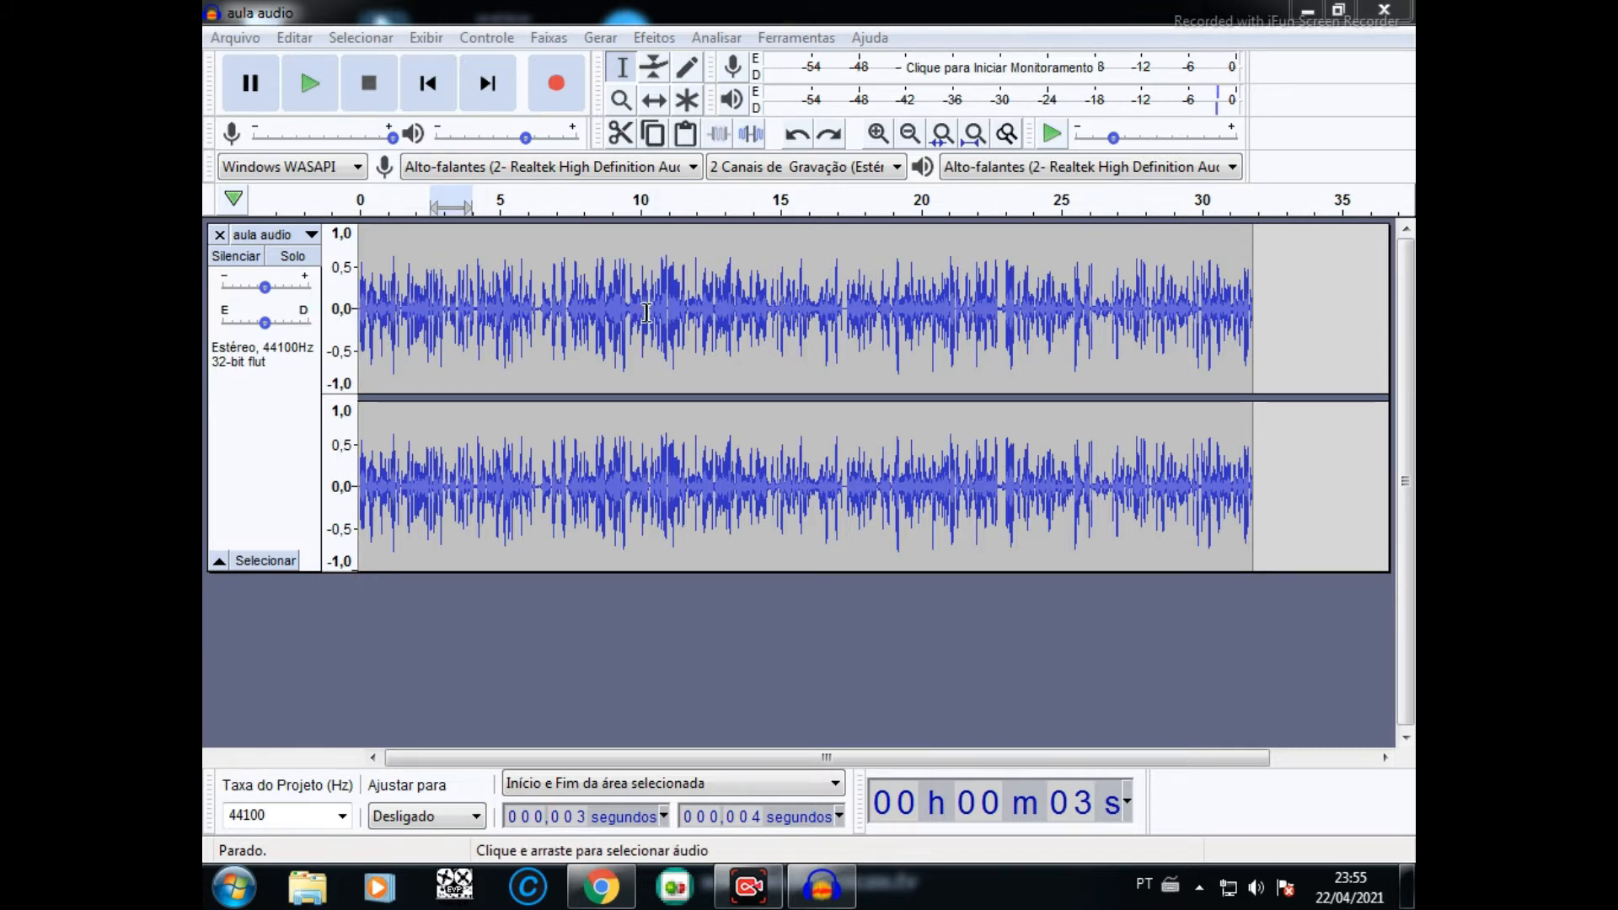
- Select the first 2.5 seconds or so of the track and listen to it repeatedly at normal speed
click(878, 135)
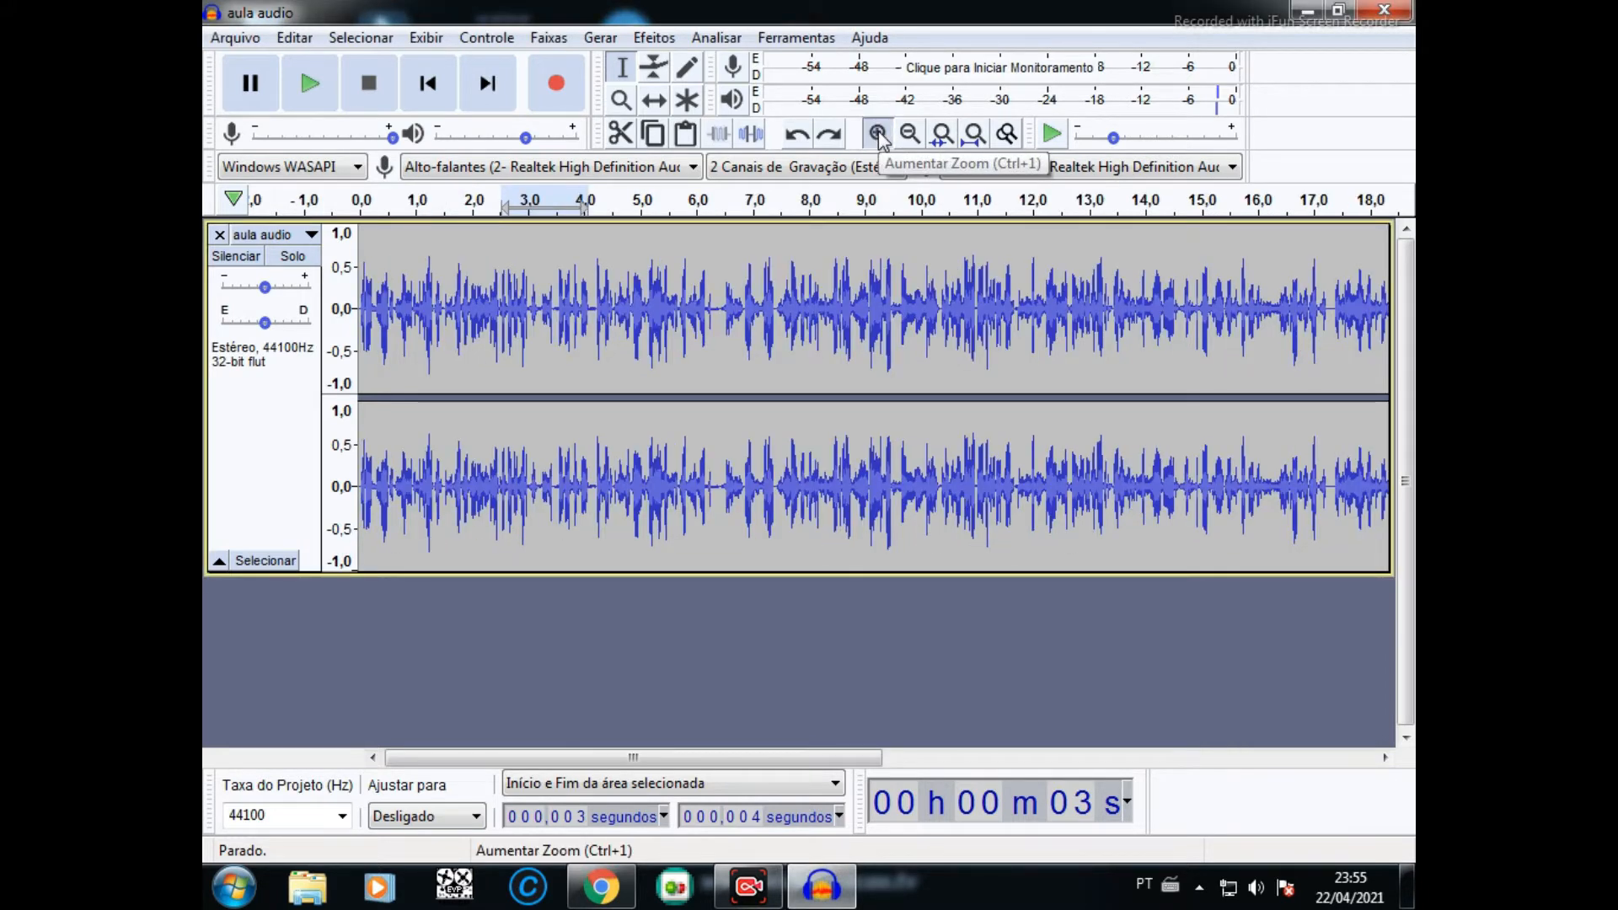
click(878, 134)
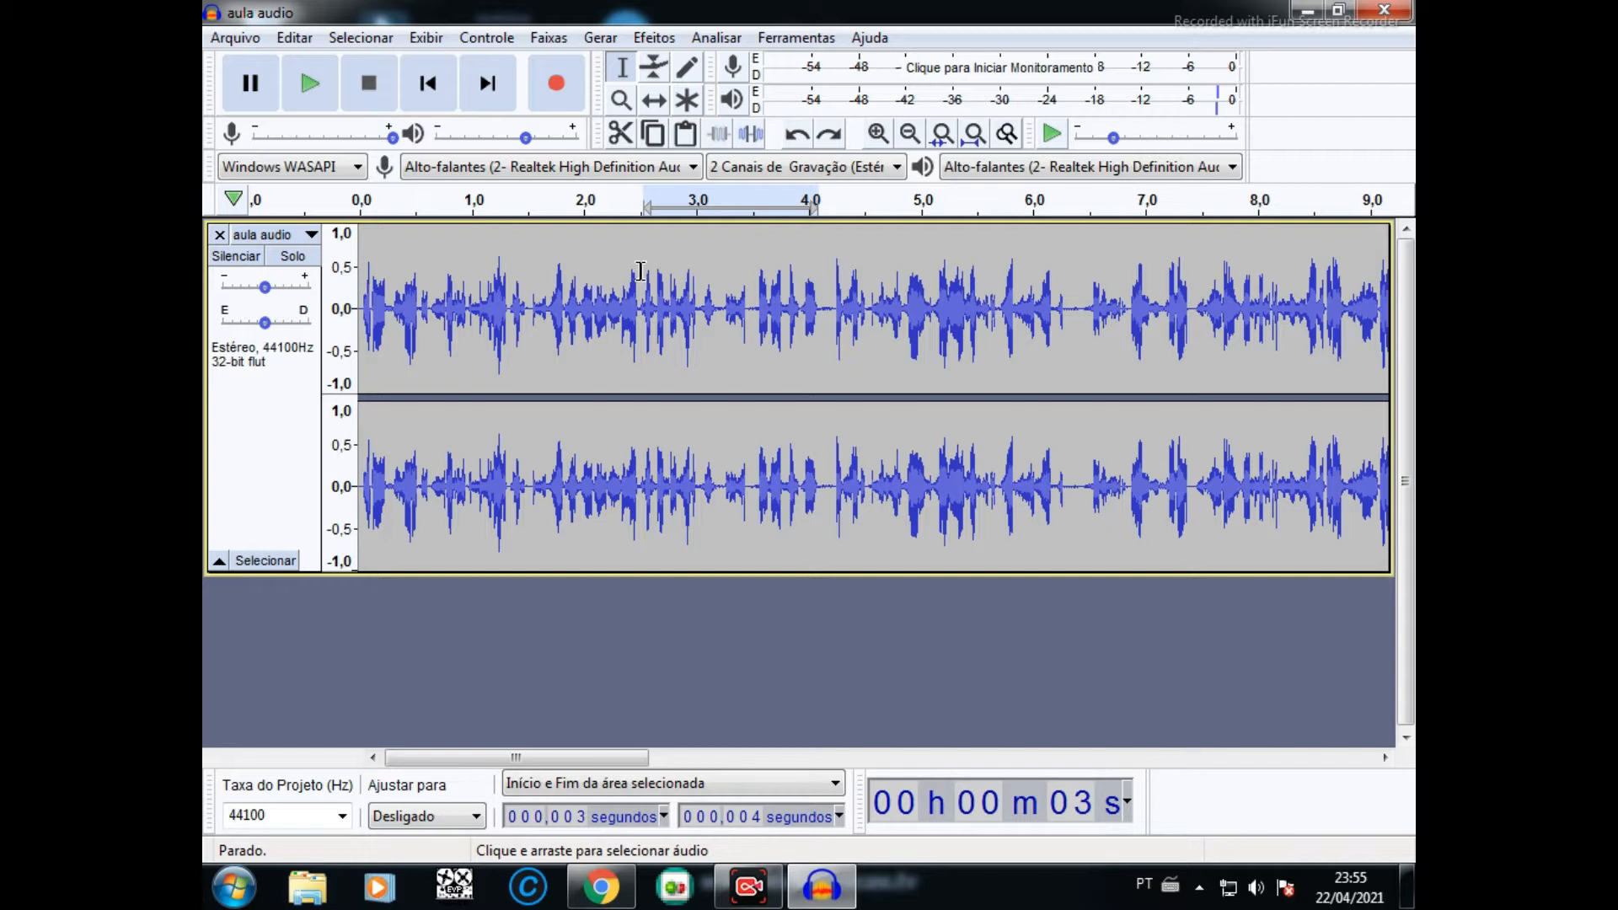
drag(641, 270, 359, 271)
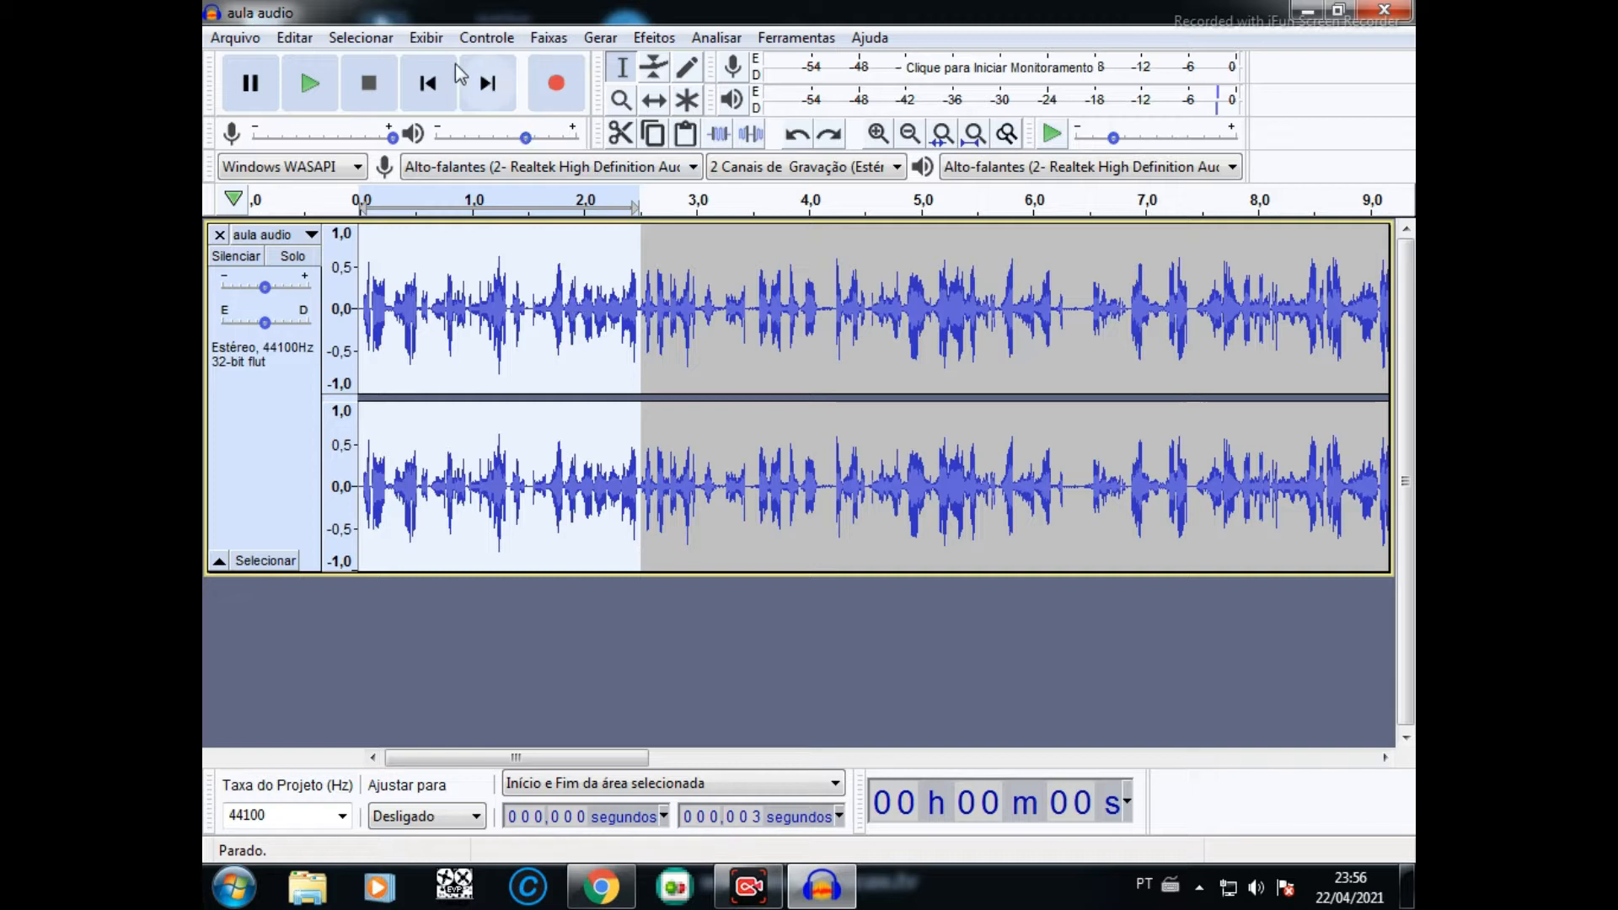
click(317, 79)
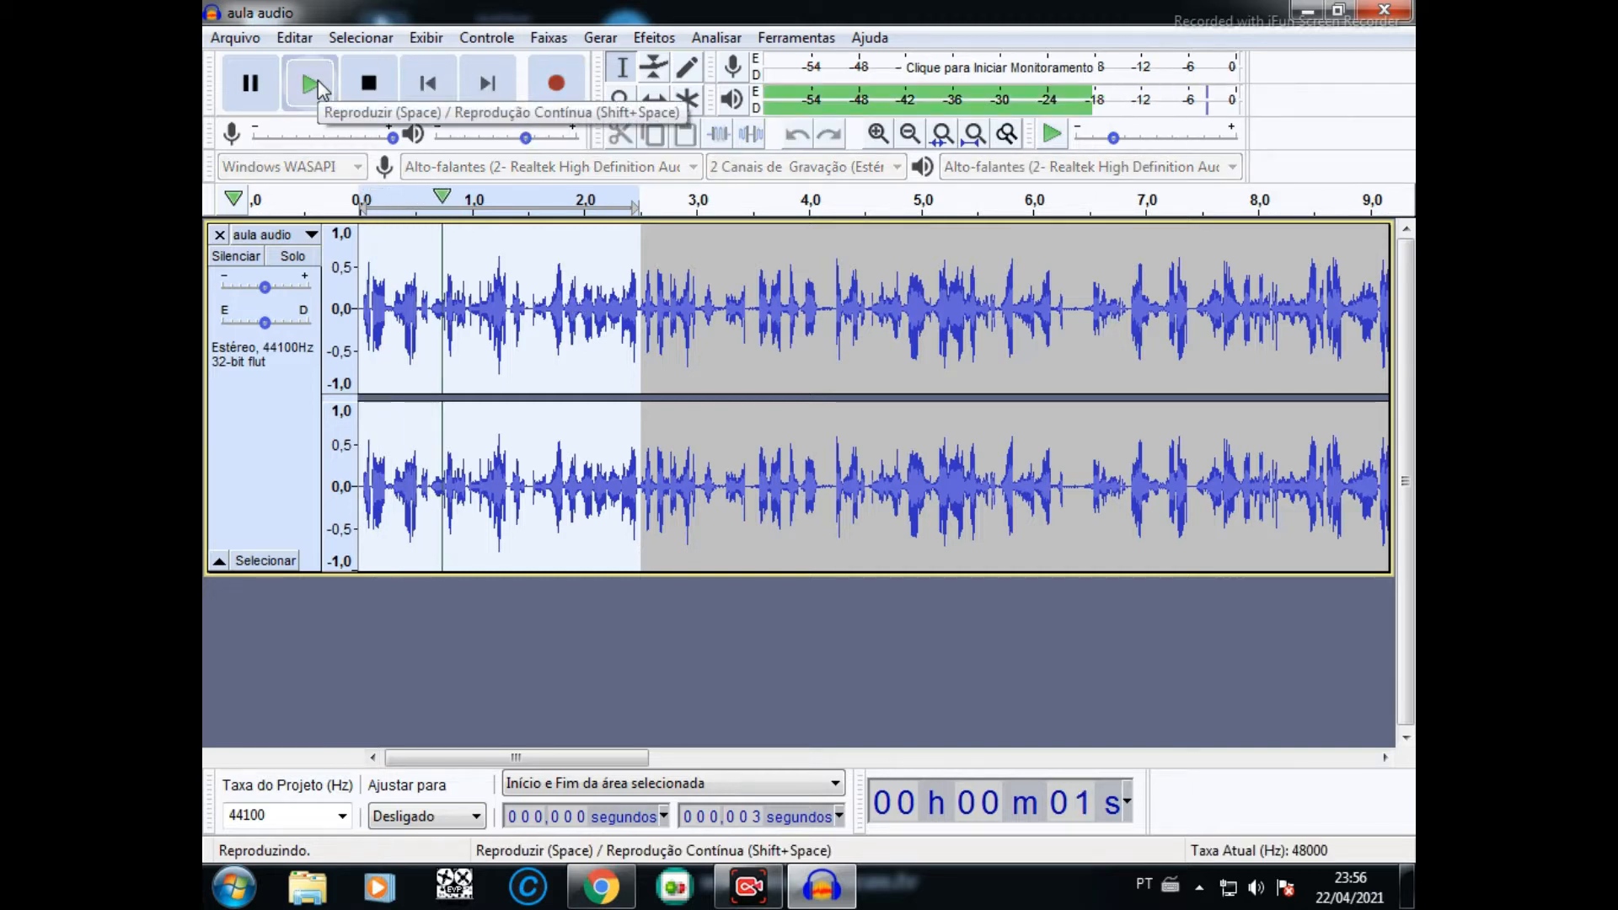
click(317, 79)
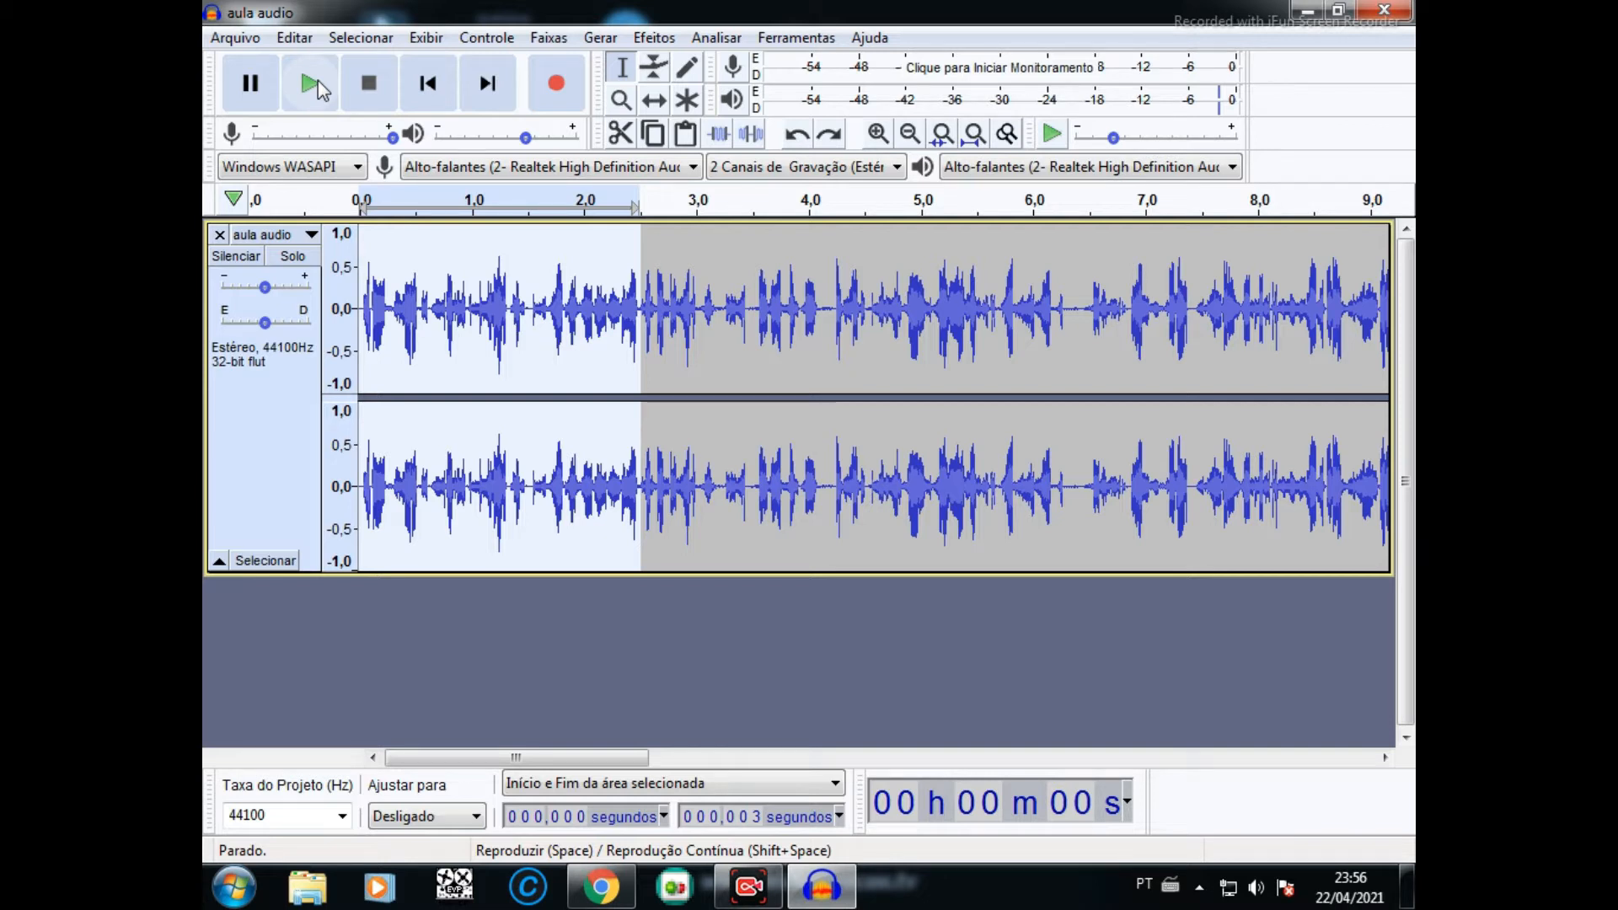
click(317, 82)
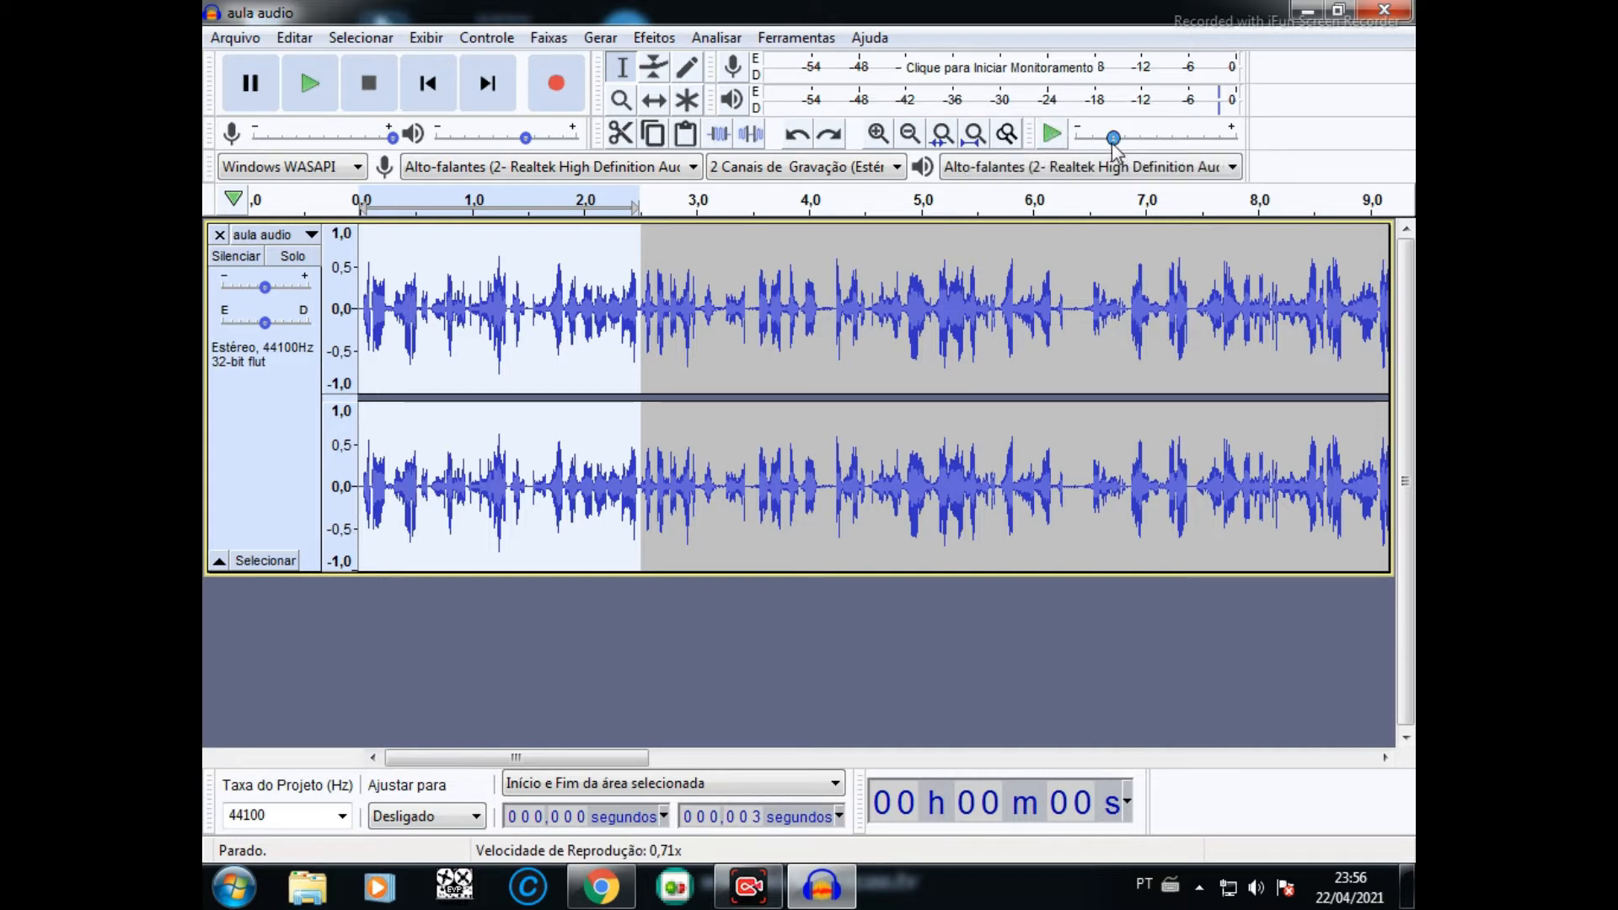
- Listen to the selected opening passage several times at the 0.71x playback speed, and once more at normal speed
mouse_move(1114, 141)
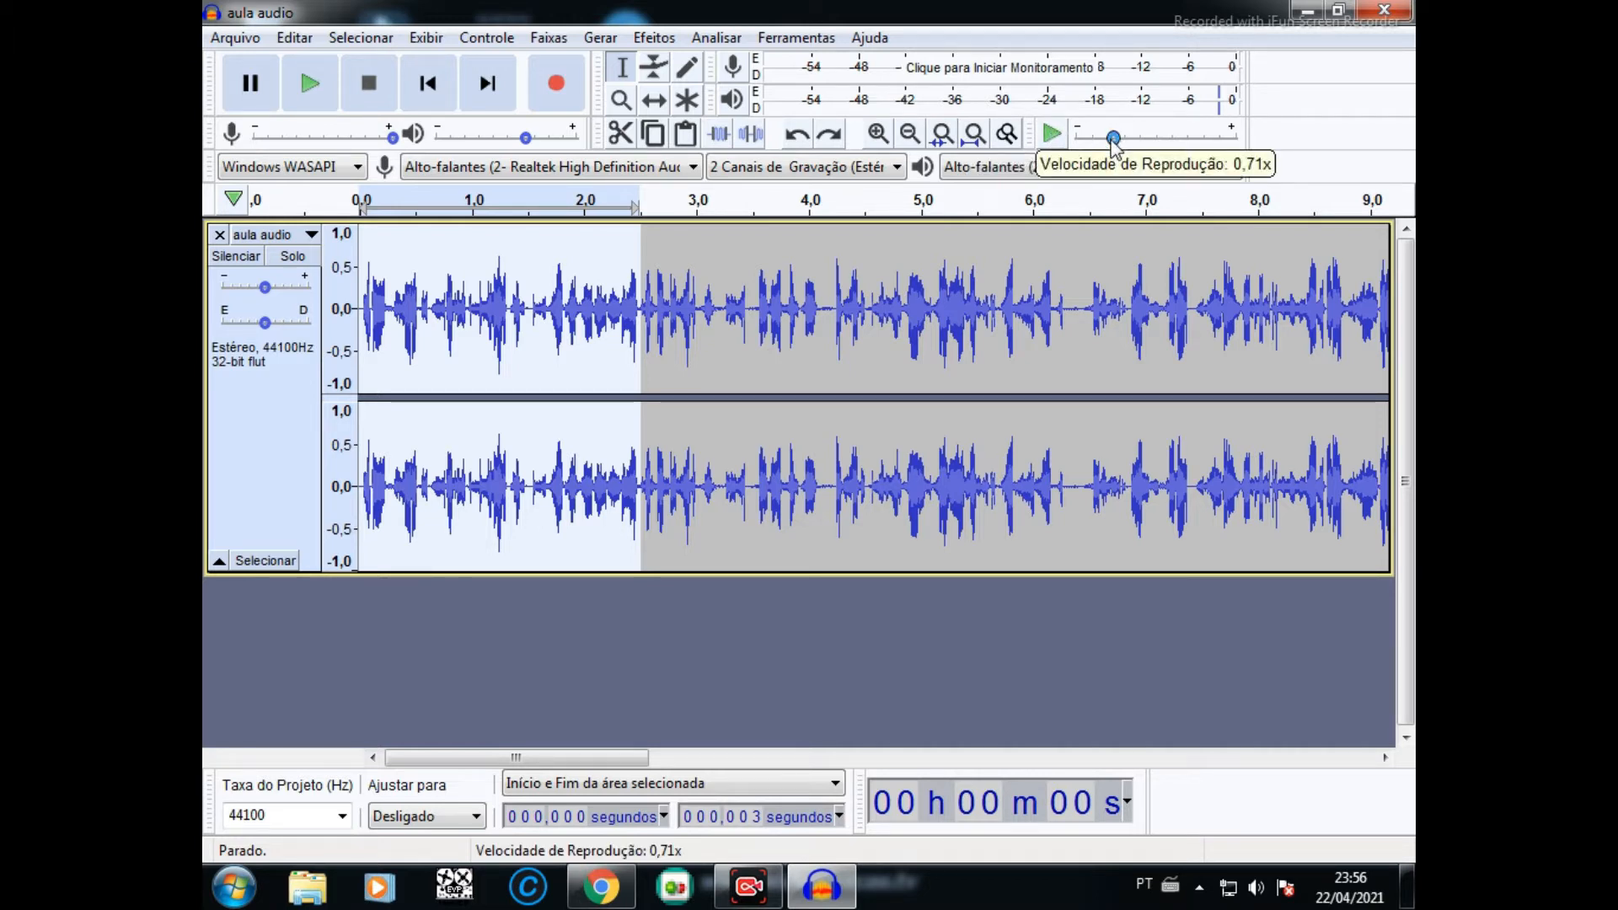
drag(1112, 140, 1112, 142)
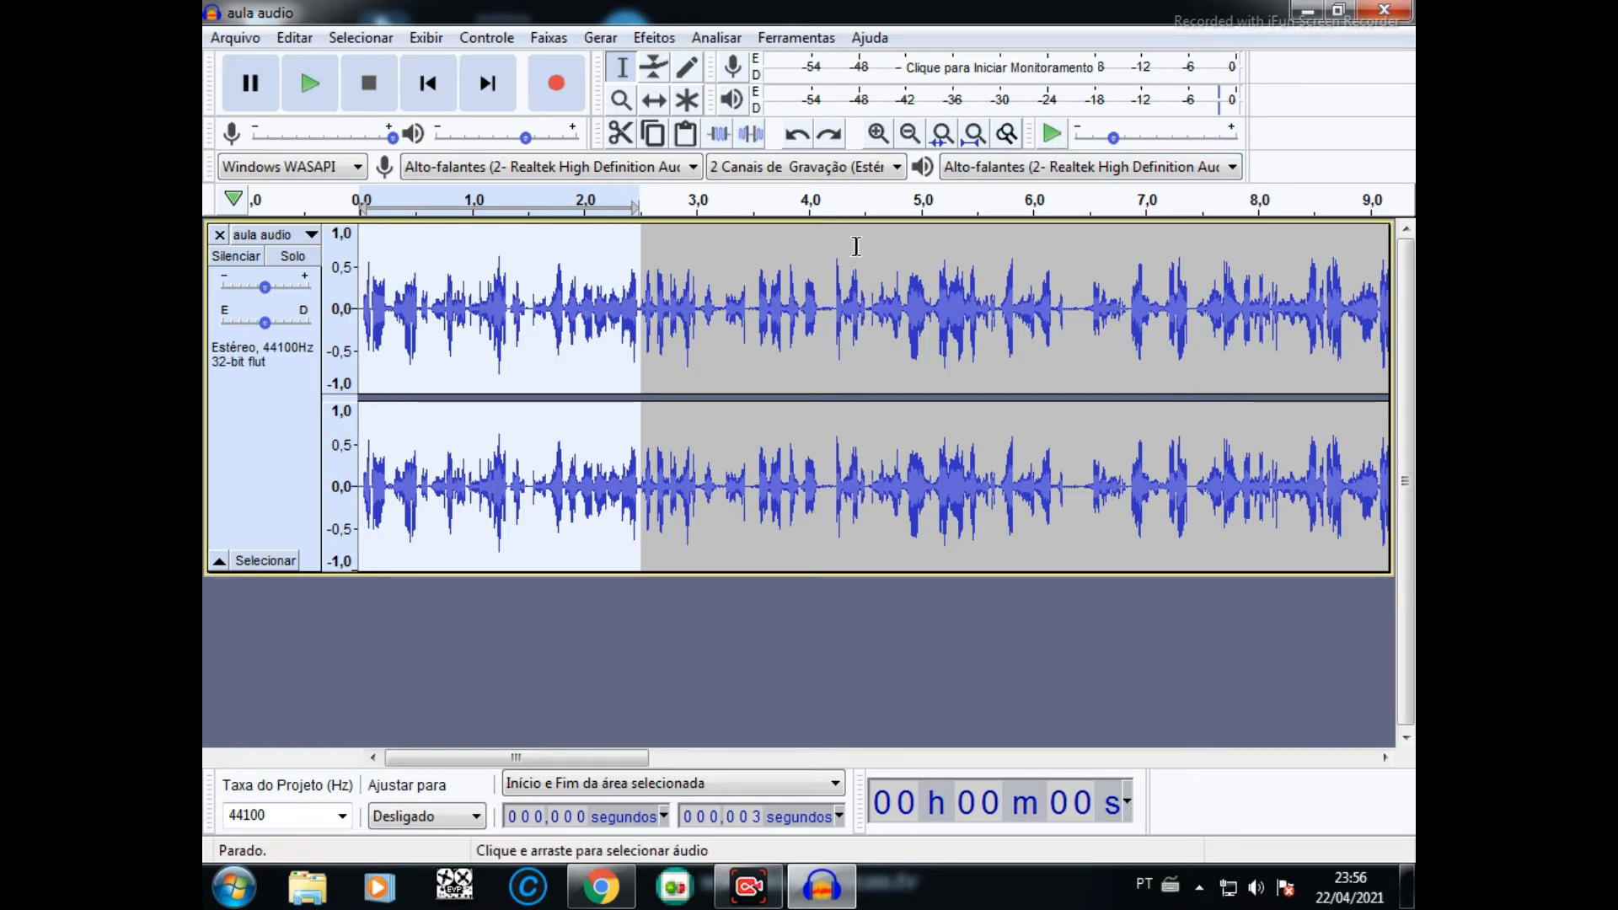
click(1054, 138)
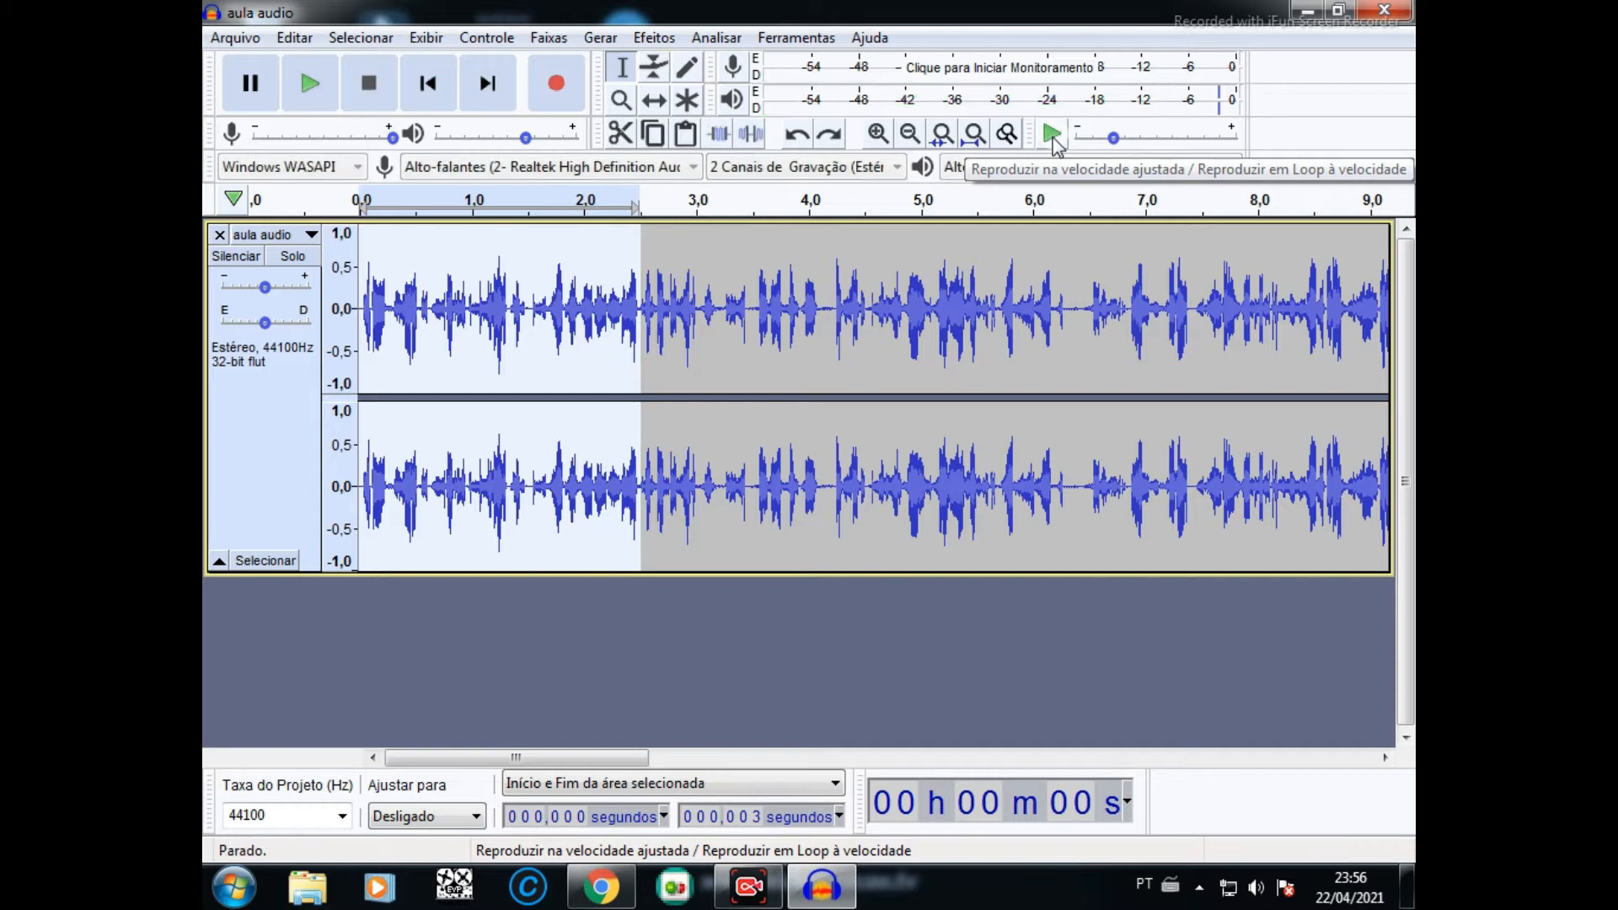
click(1054, 138)
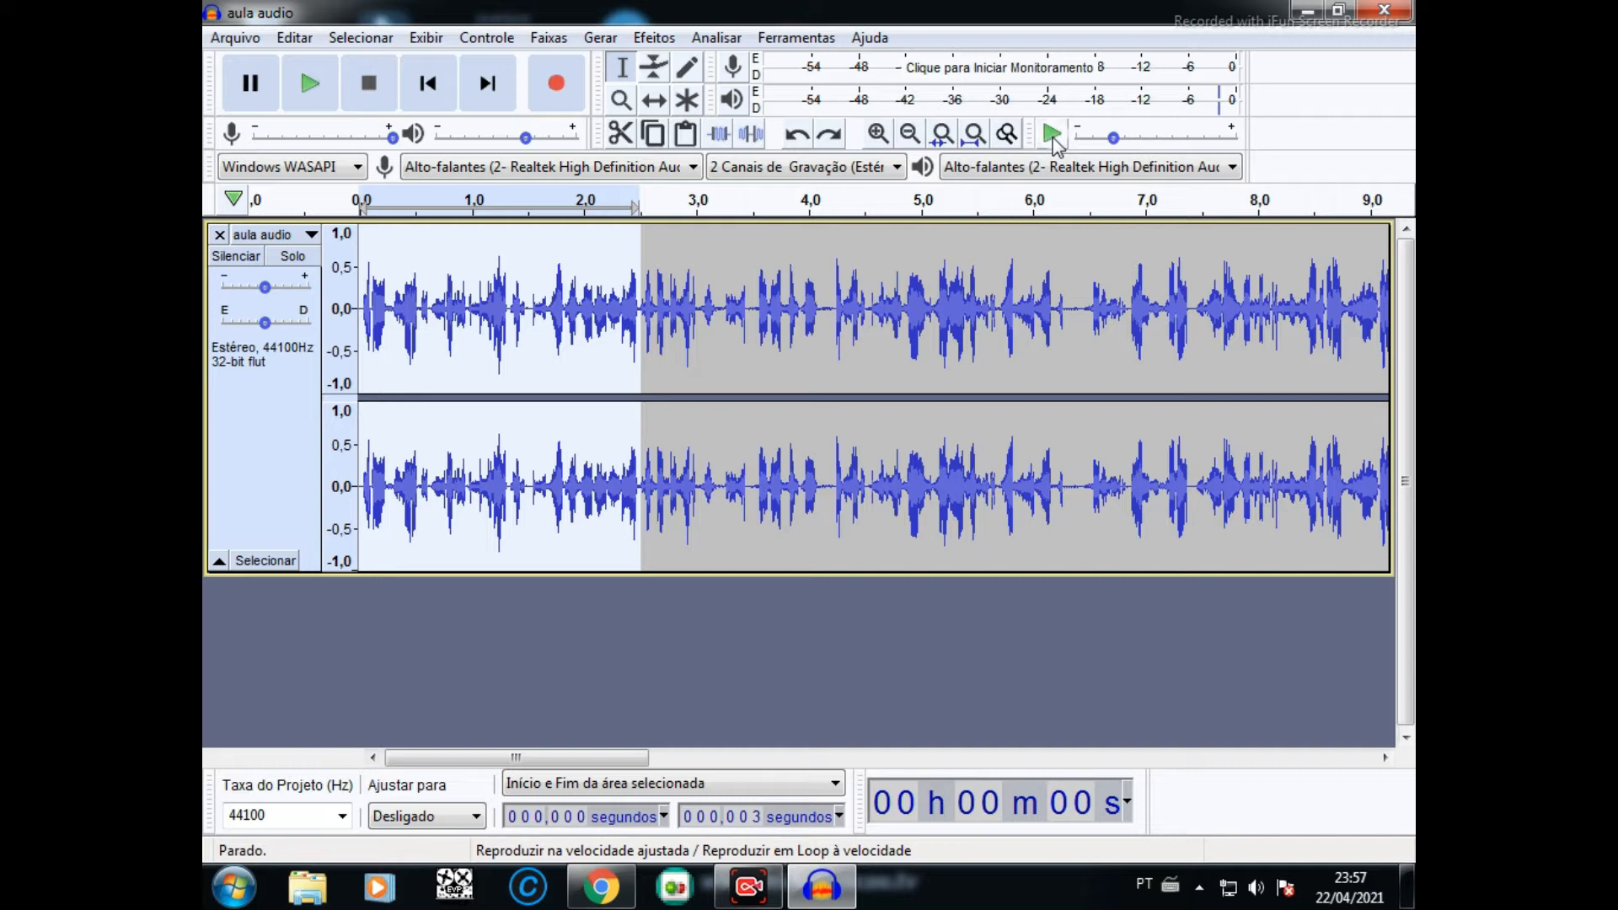
click(1053, 136)
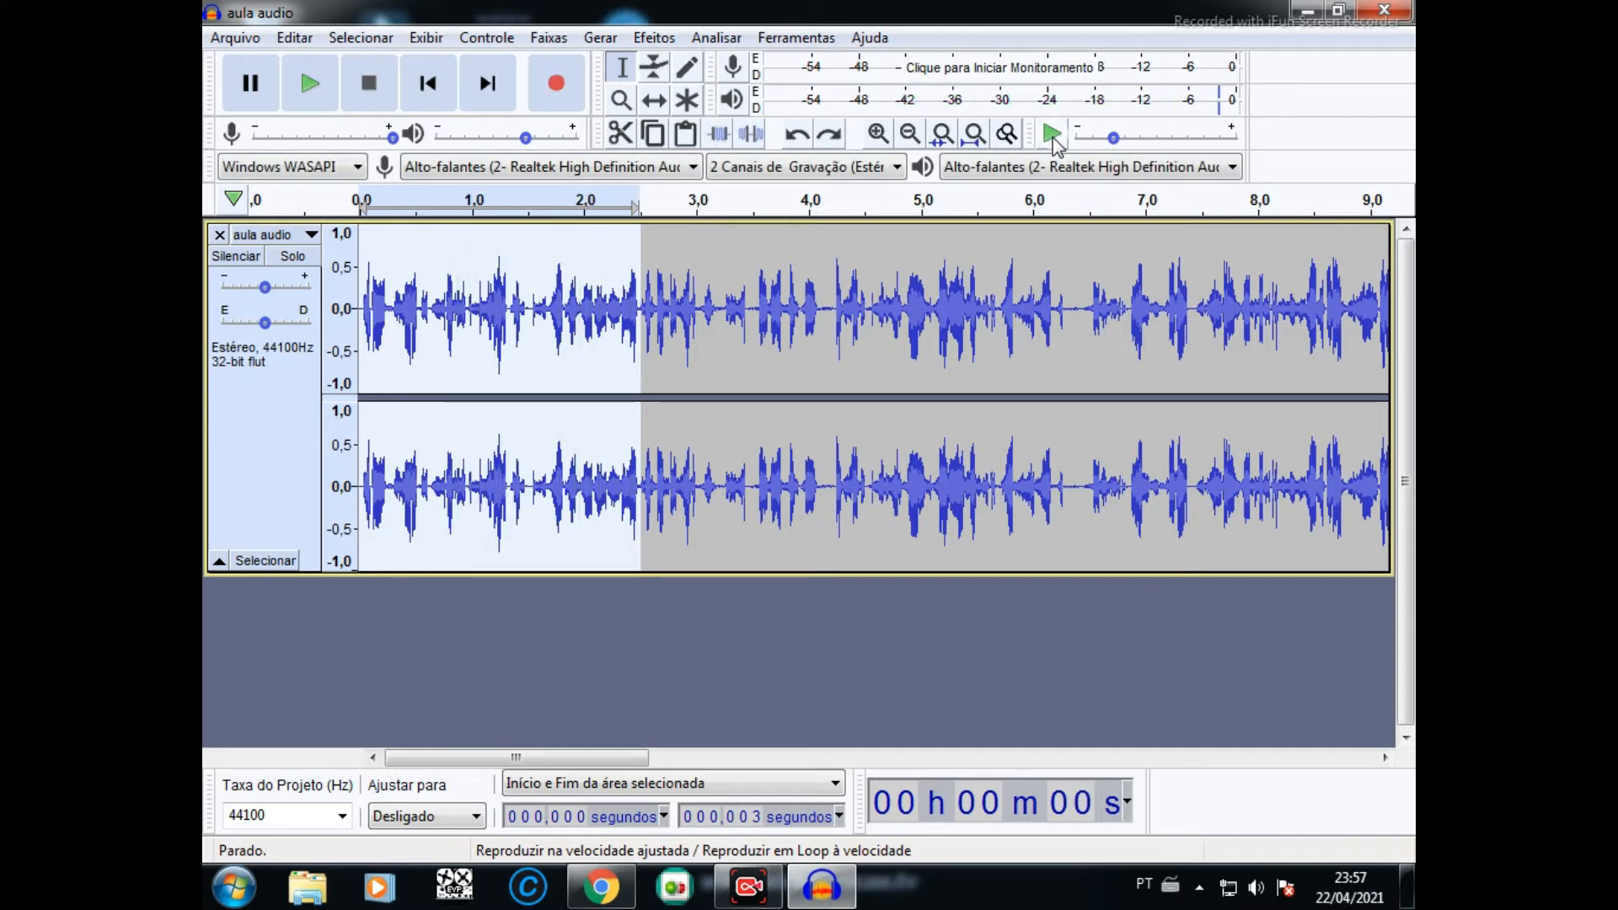
click(325, 90)
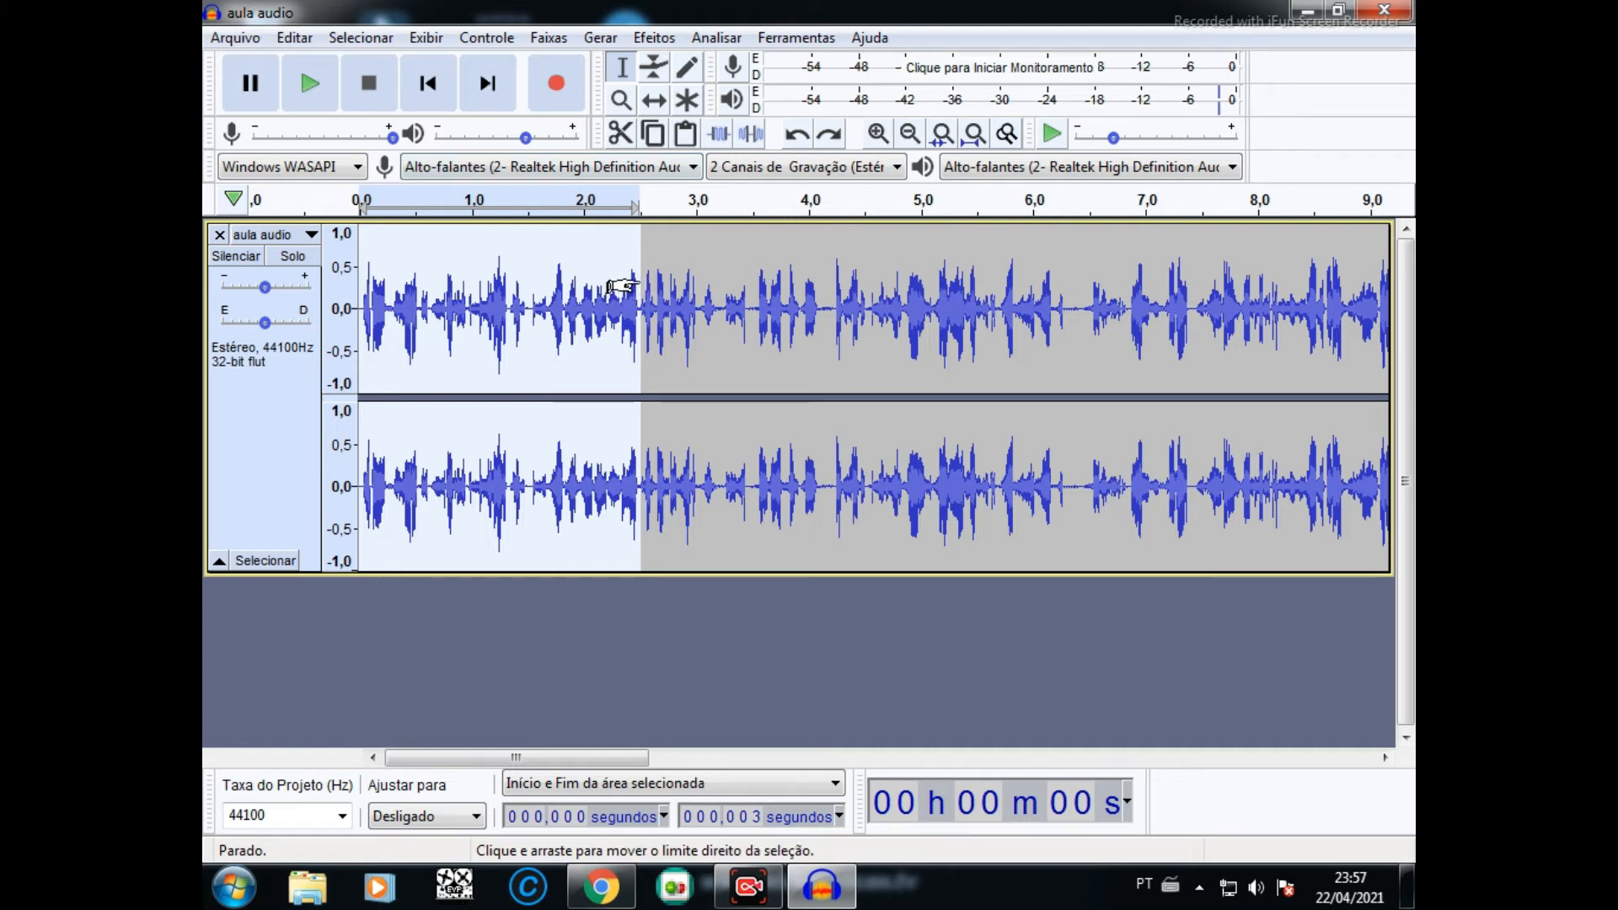
- Select the passage from about 2.5 to 4.1 seconds and listen to it repeatedly at normal speed
click(579, 252)
click(640, 260)
drag(640, 260, 826, 297)
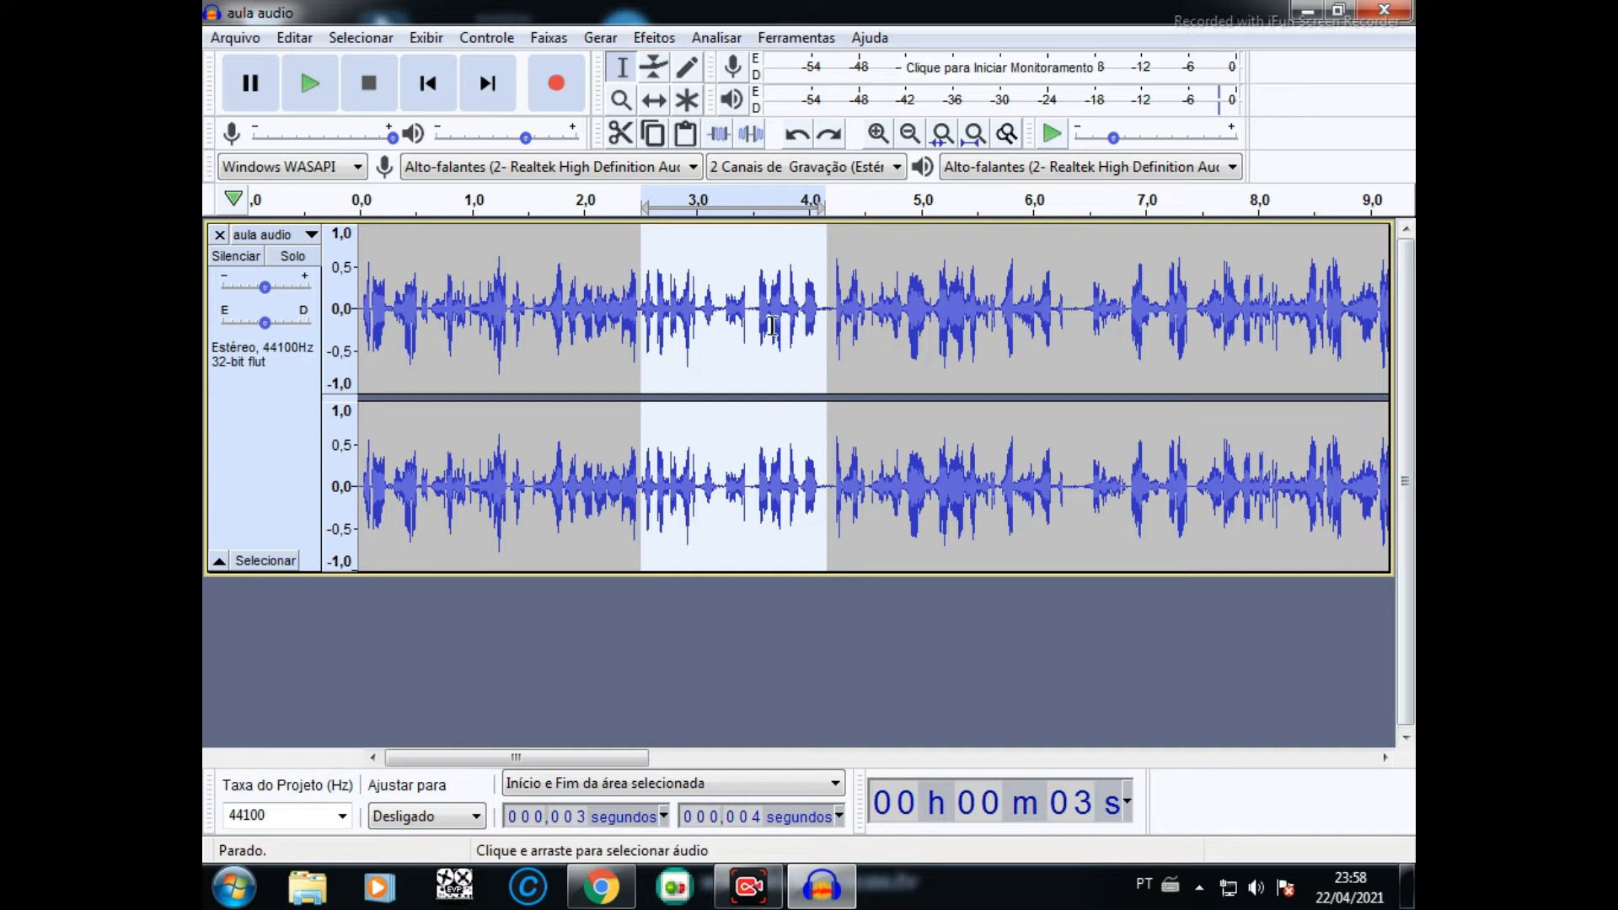
click(318, 91)
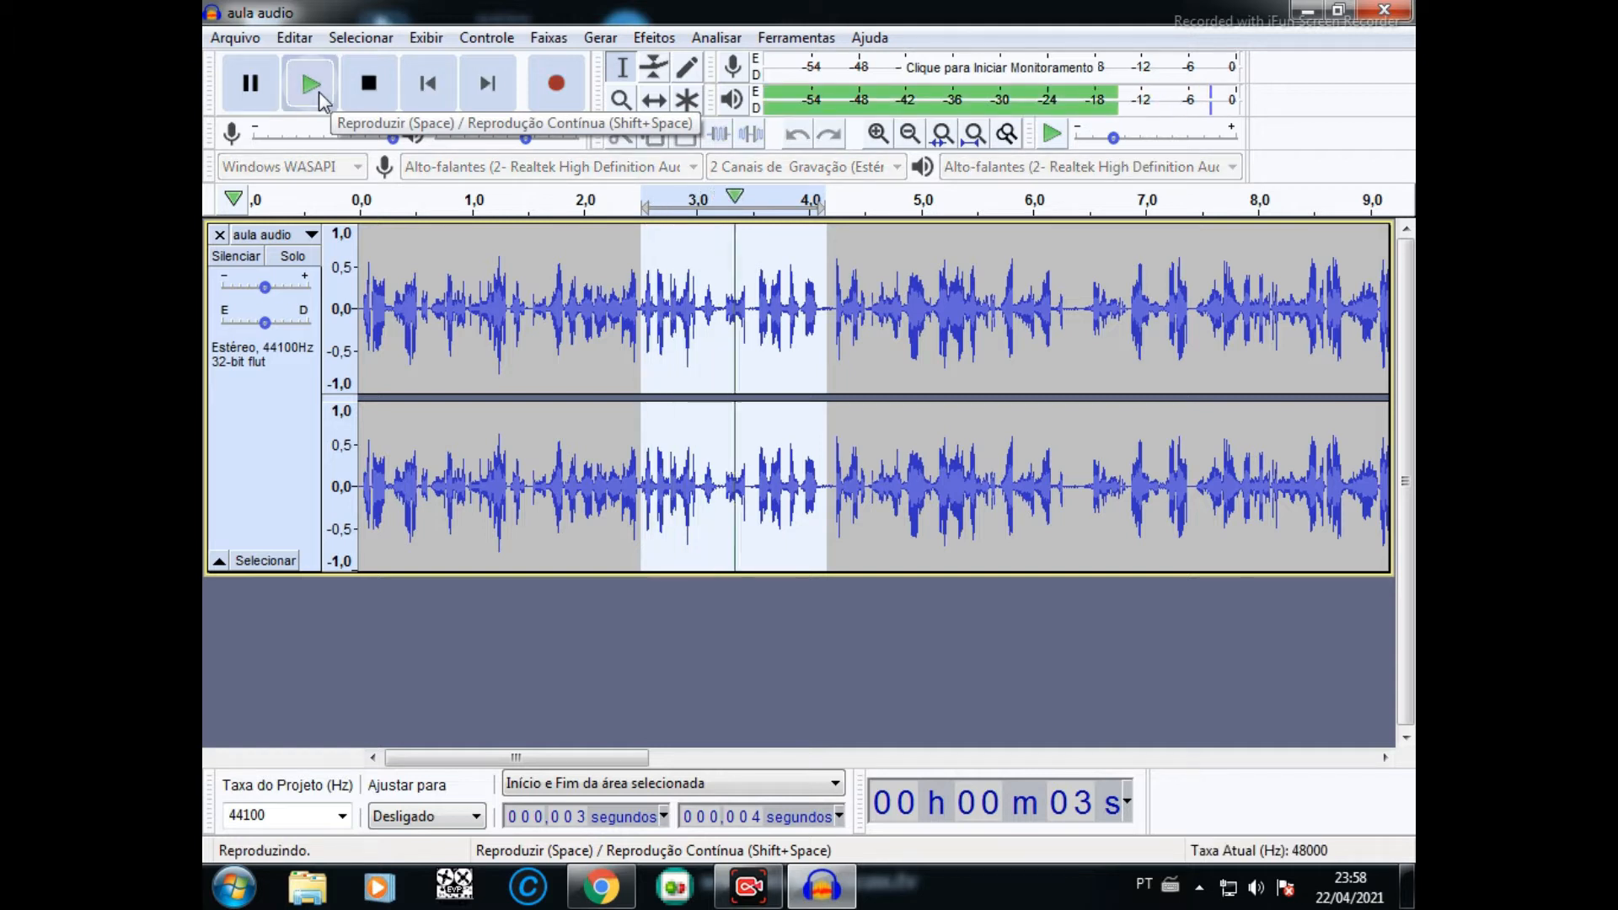
click(319, 91)
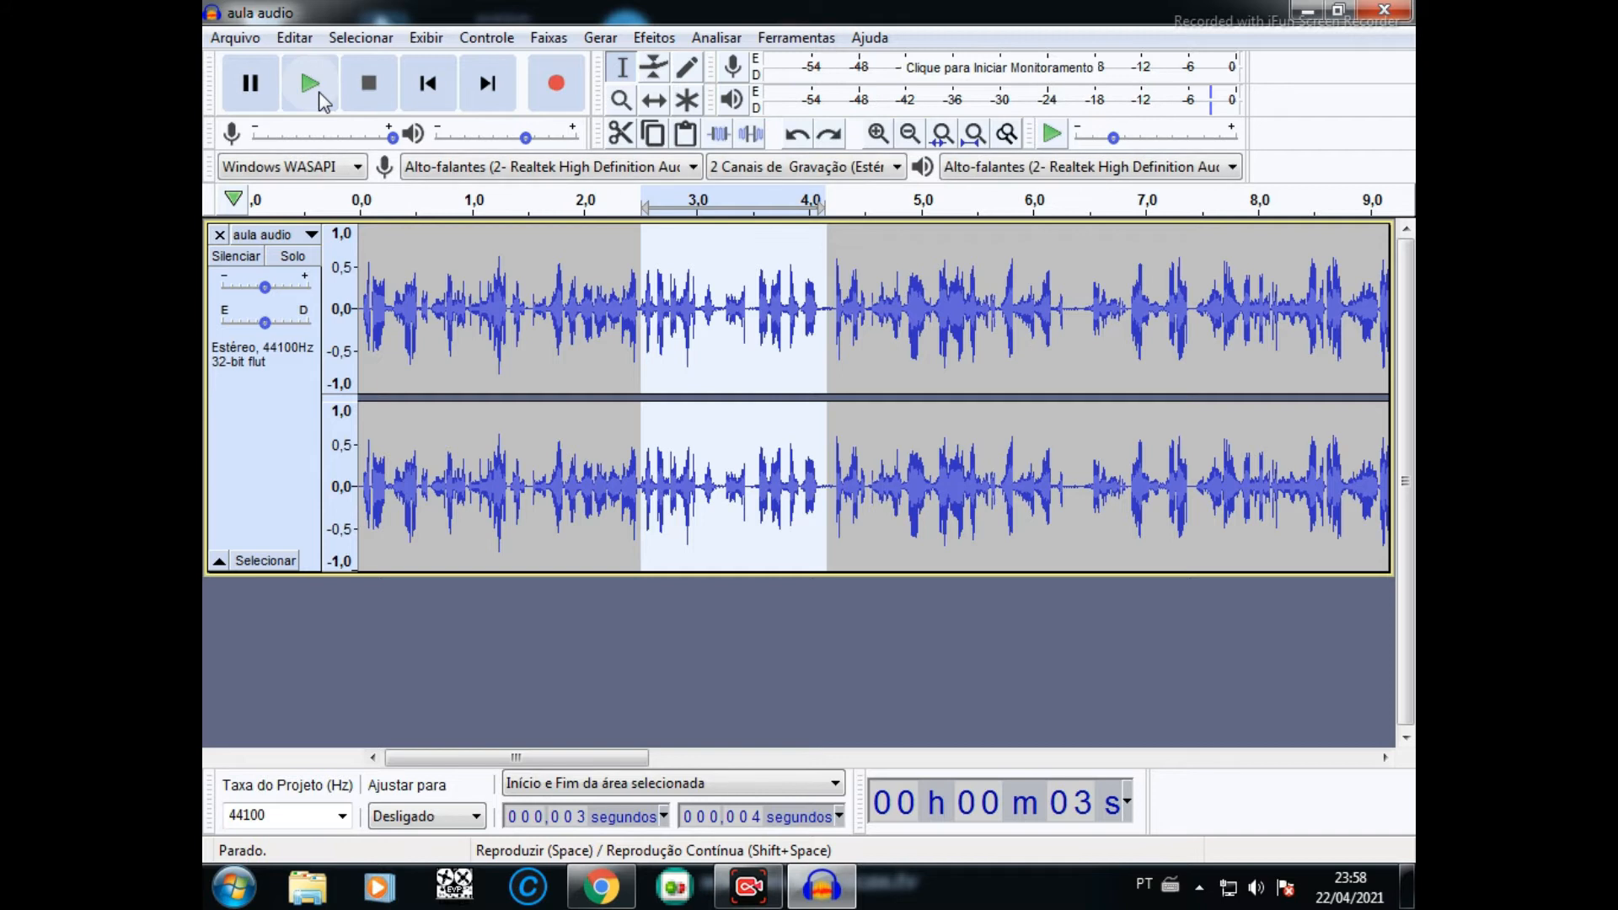
click(319, 95)
click(317, 92)
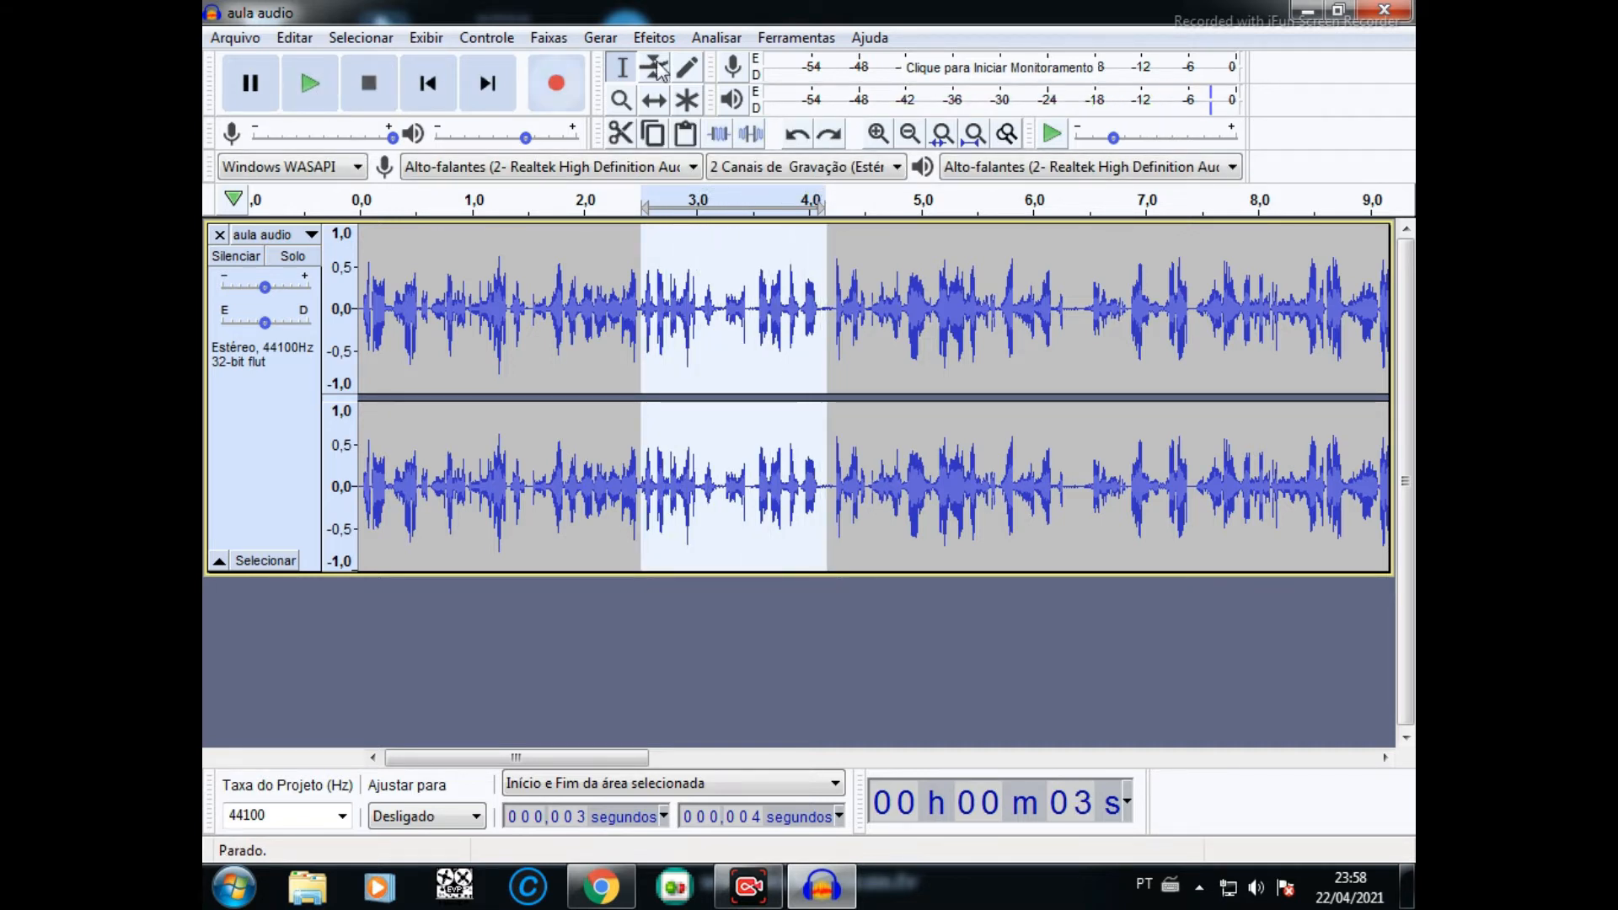
- Listen to the selected passage several times at the adjusted slower playback speed
click(1055, 137)
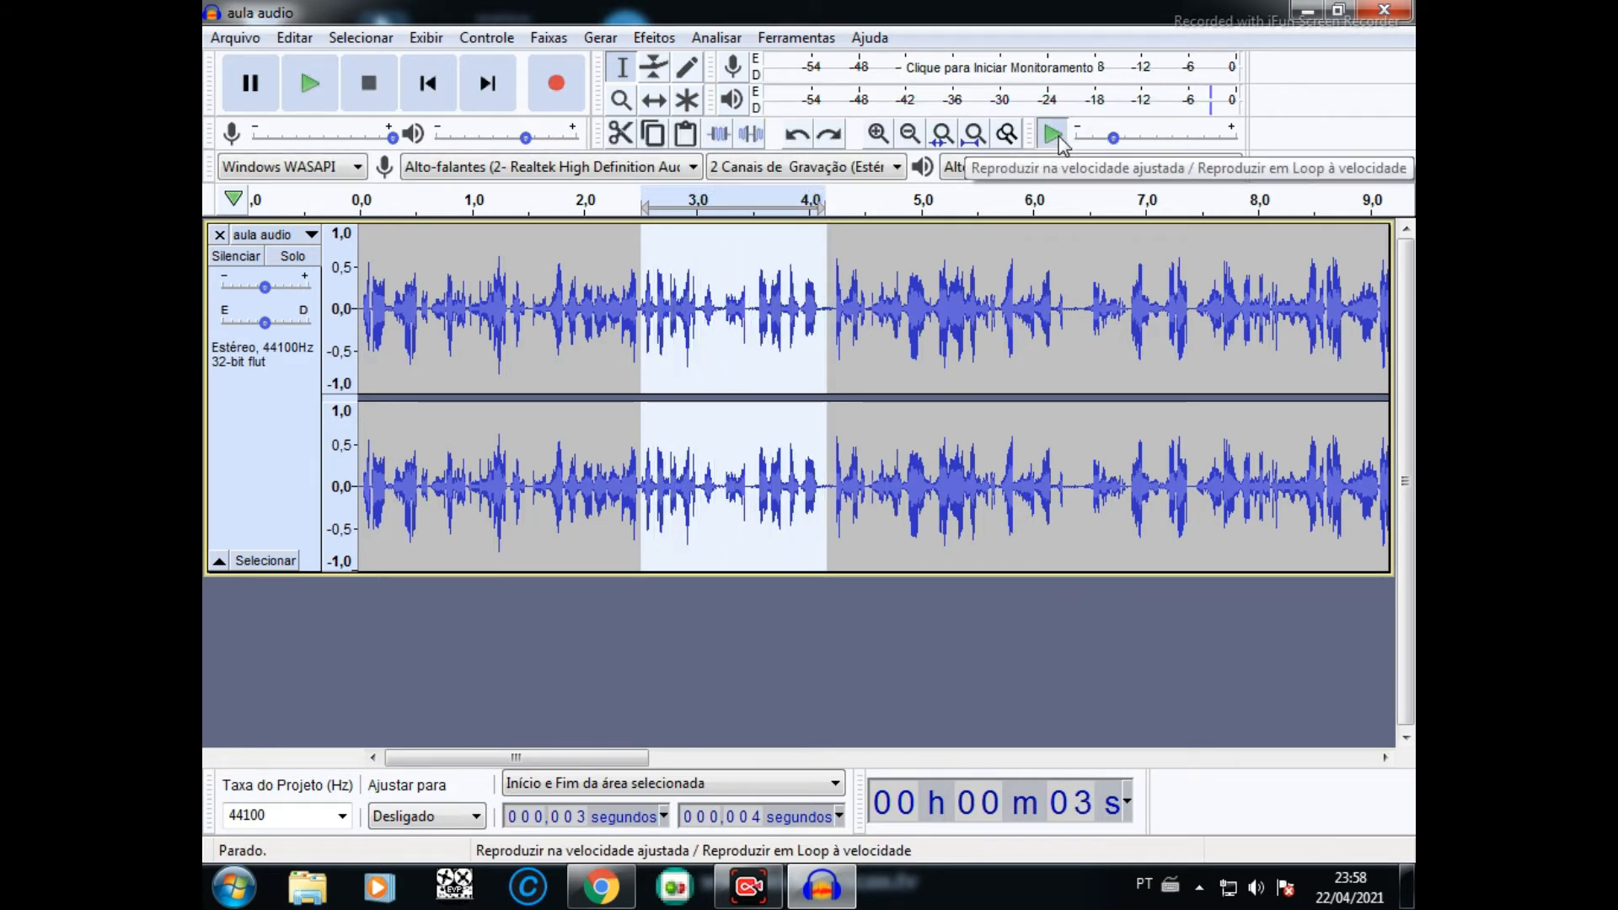
click(1055, 137)
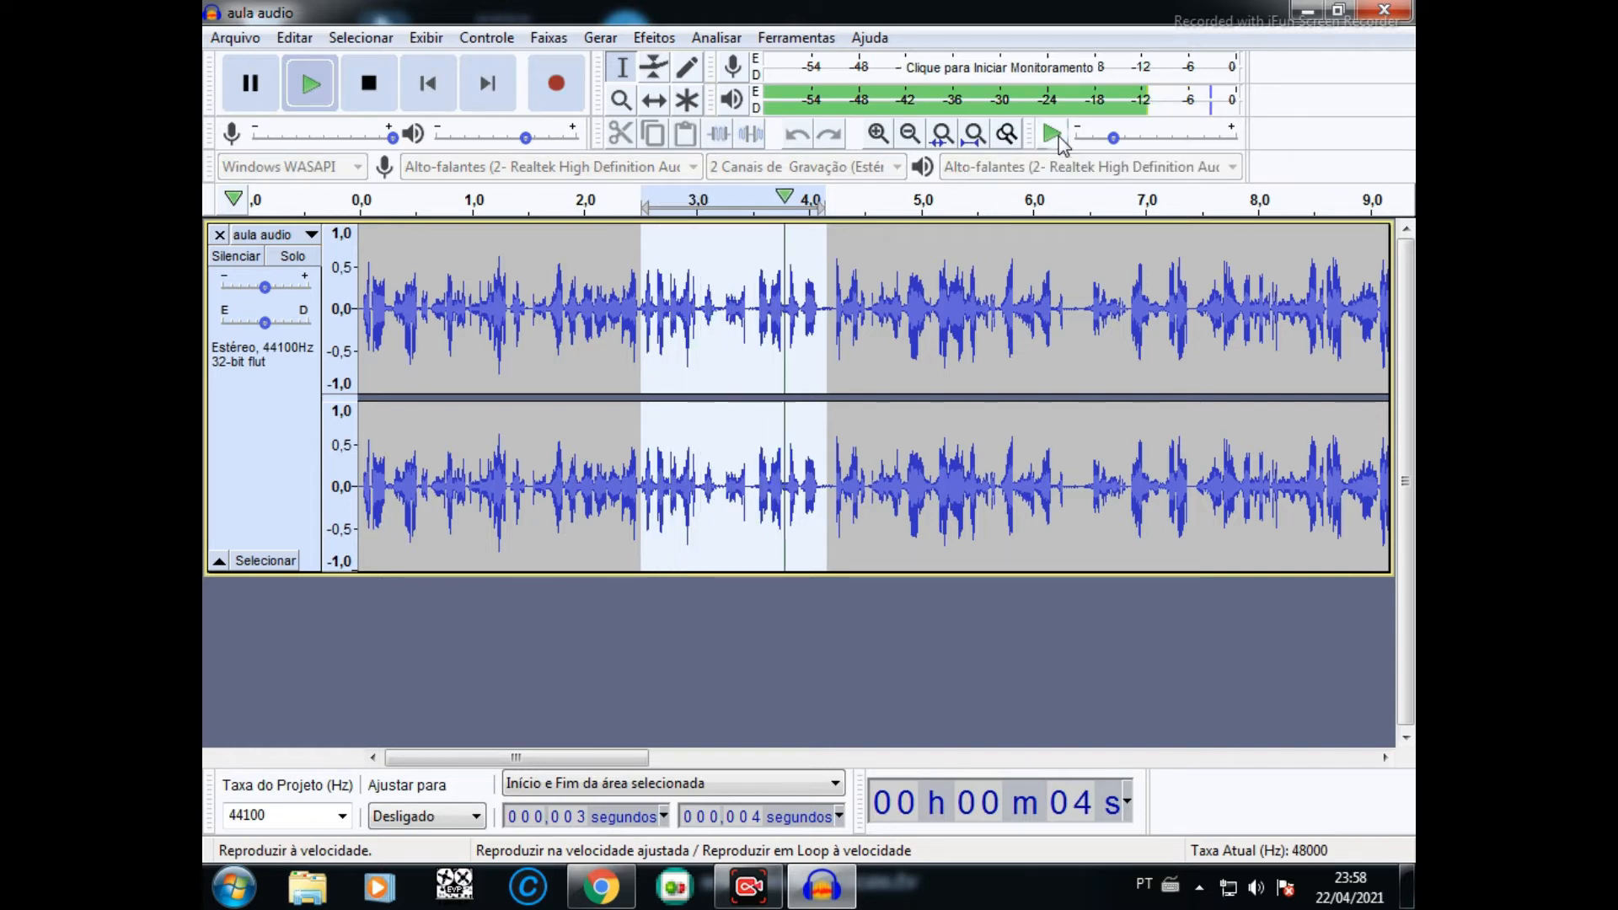
click(1058, 137)
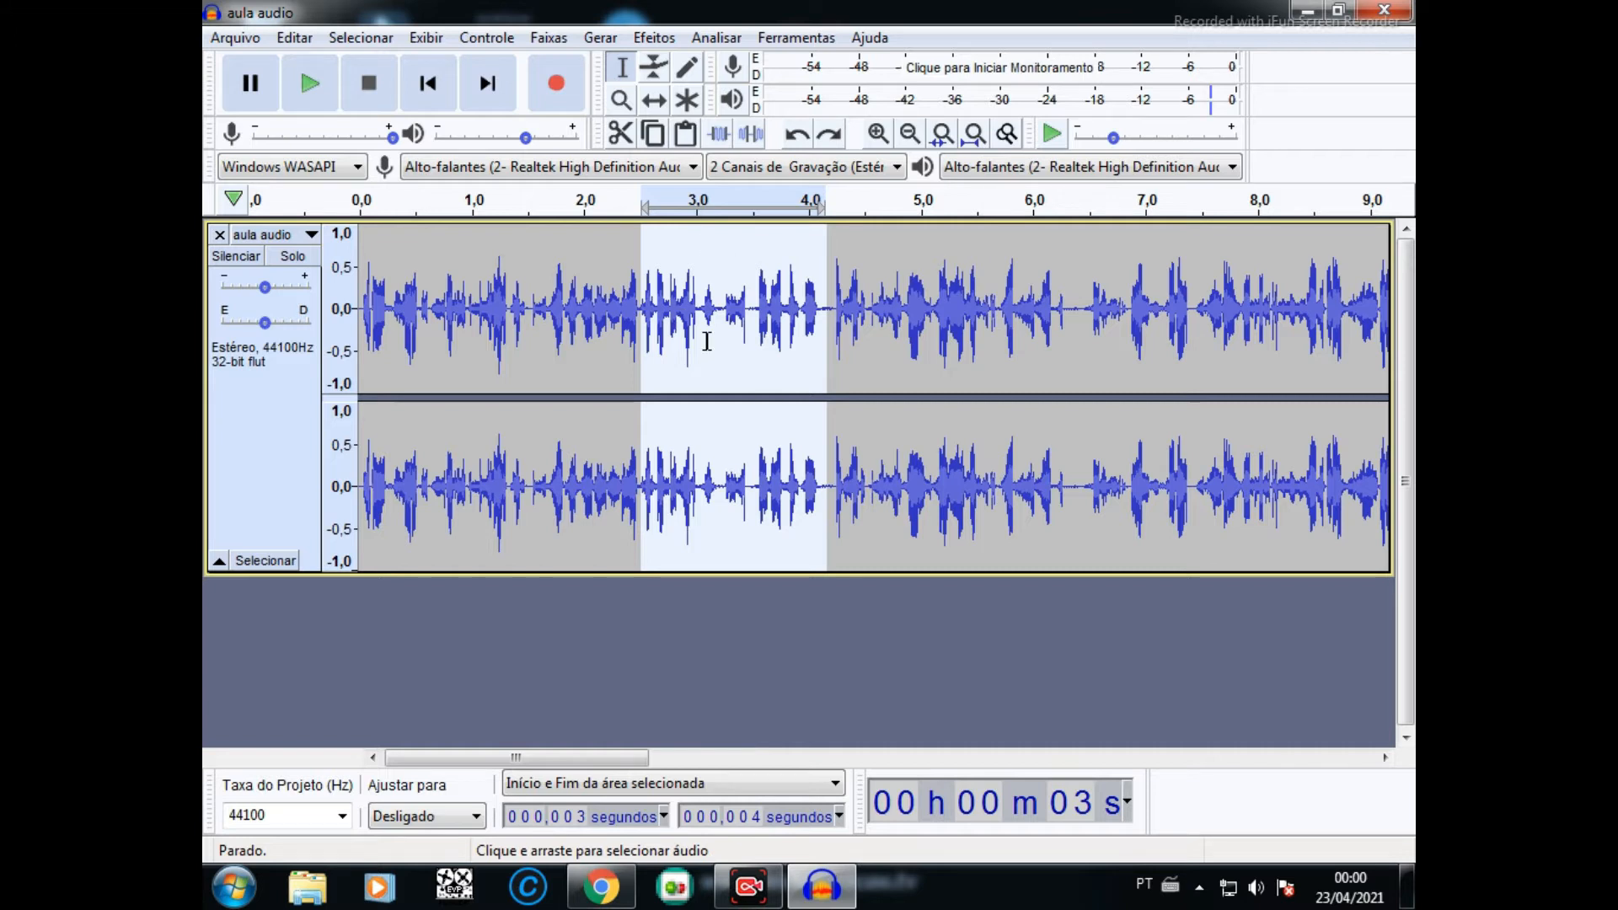
- Amplify the selected passage by 3.242 dB
click(662, 44)
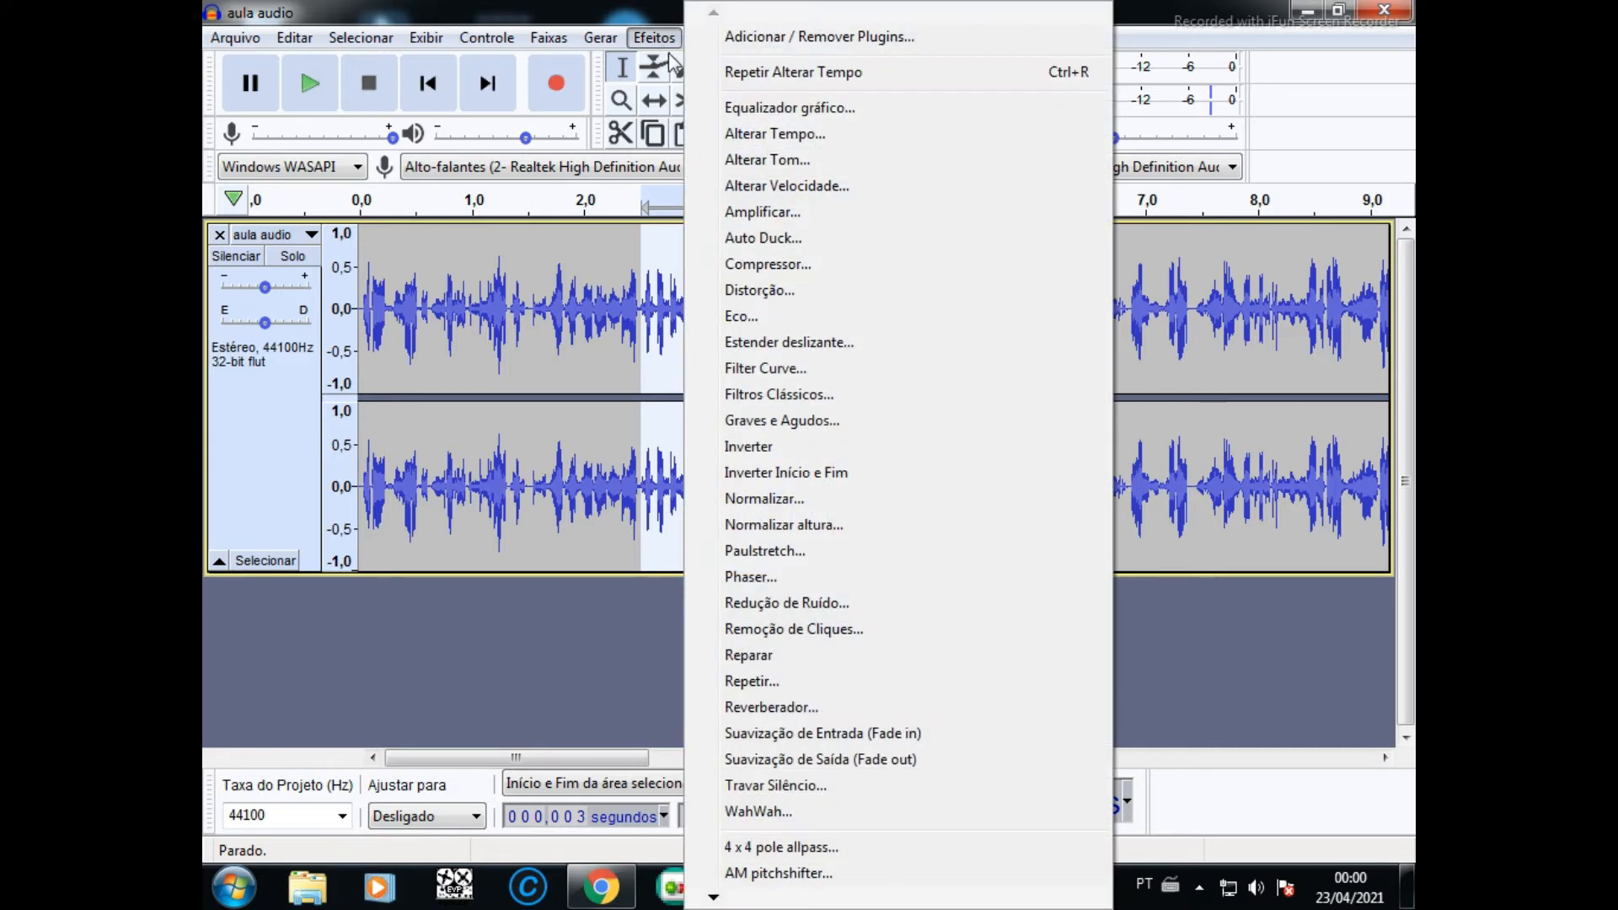
click(762, 213)
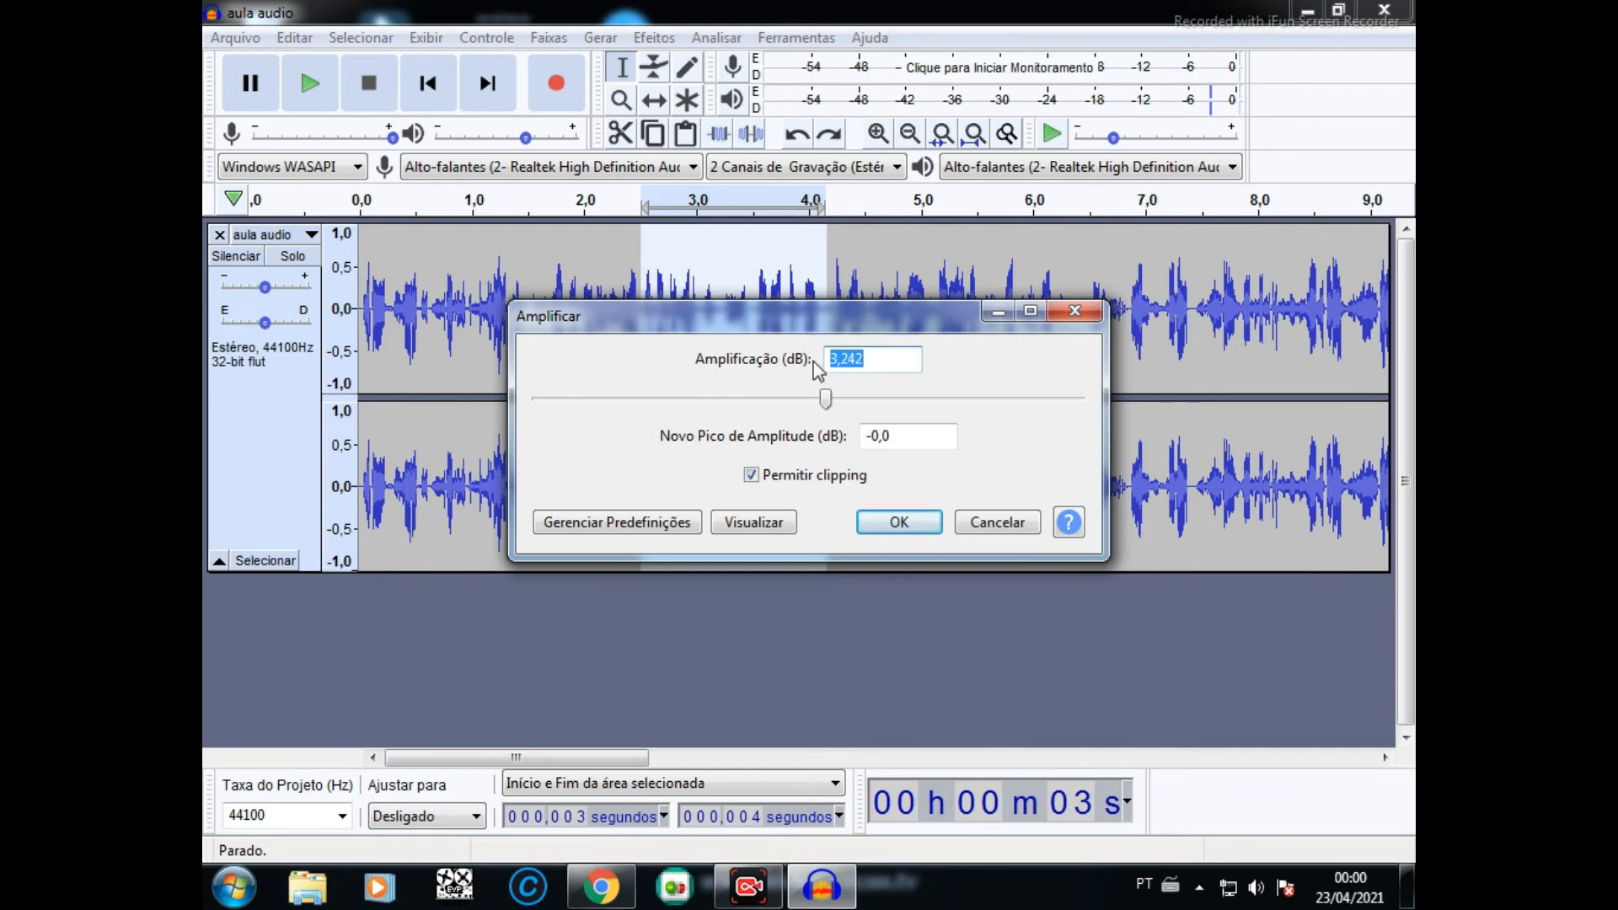
click(892, 522)
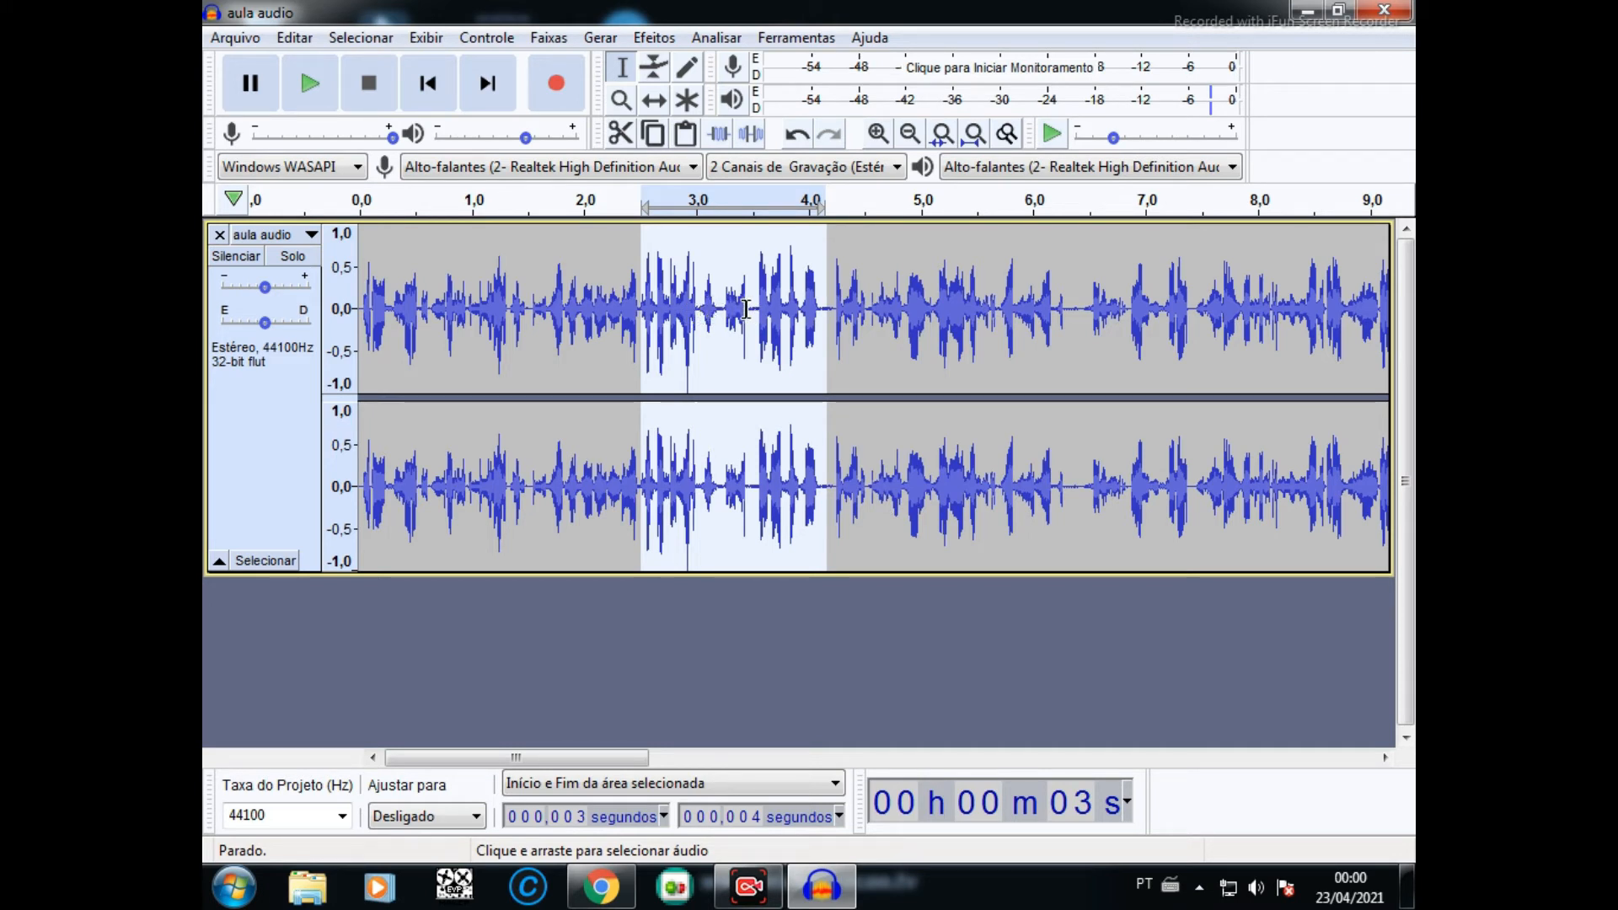
- Amplify only the quieter section between about 3.0 and 3.4 seconds, using the suggested gain
drag(748, 312, 701, 319)
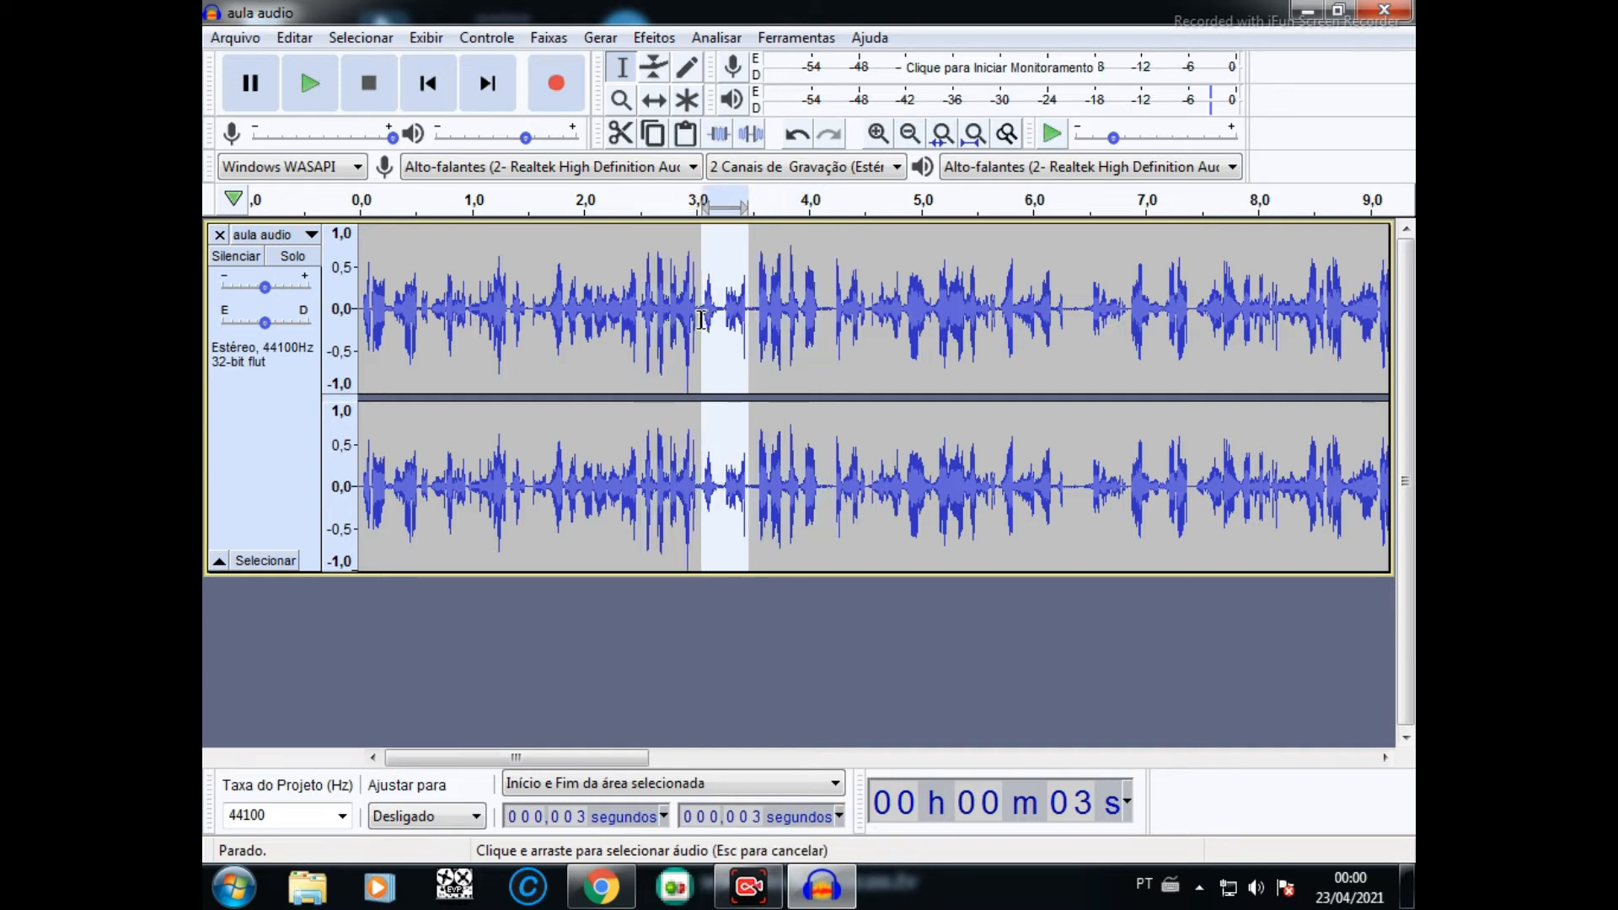
click(653, 37)
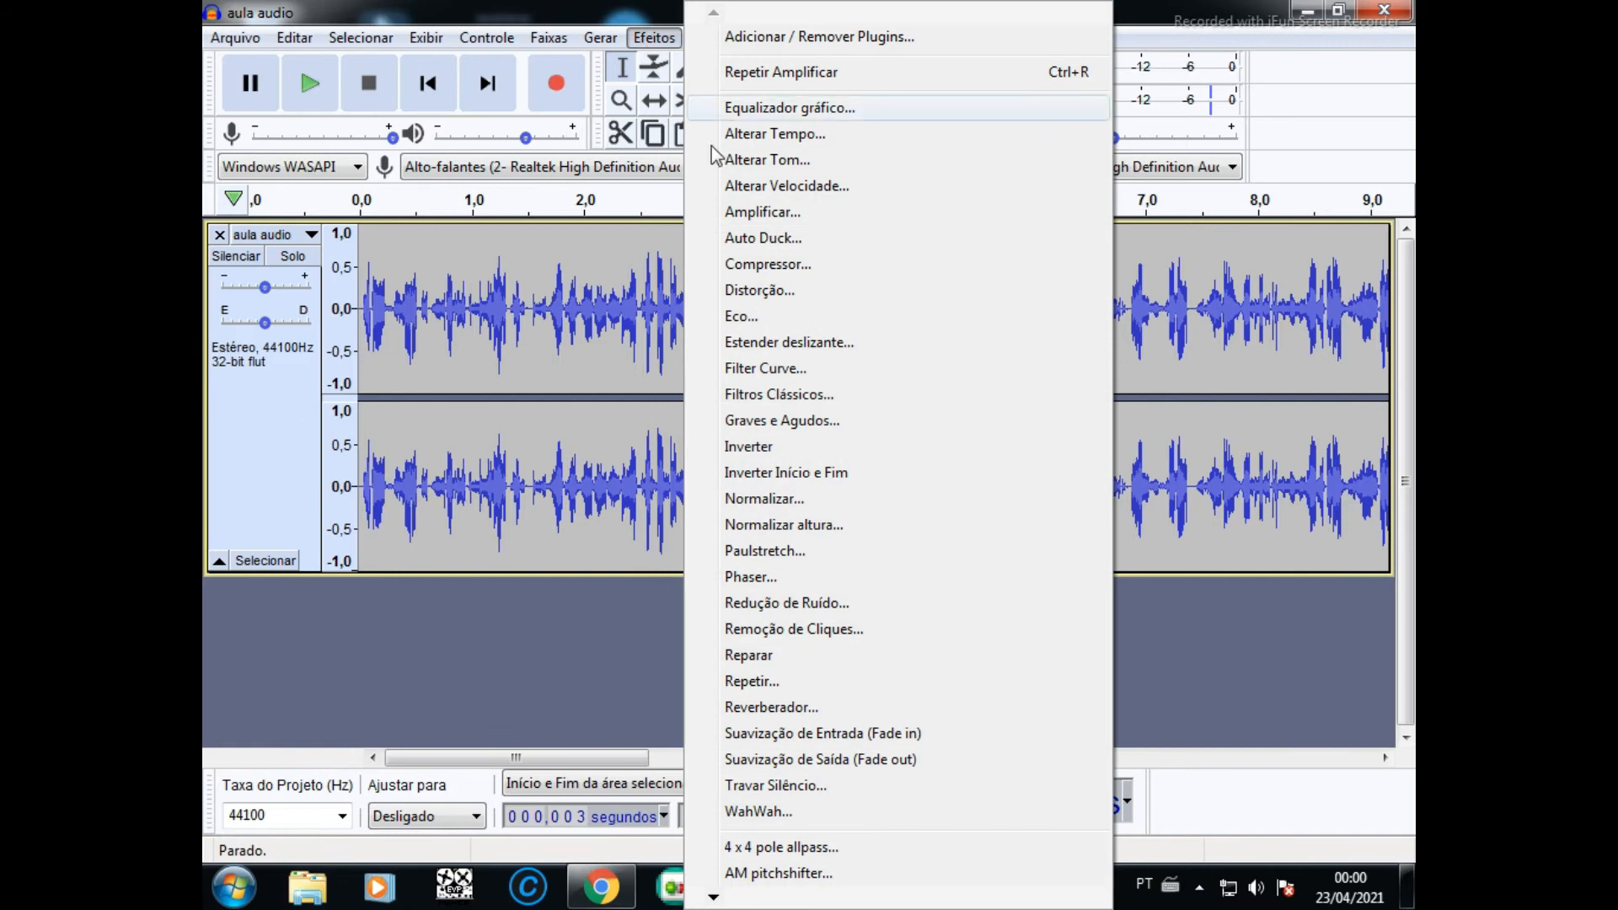
click(738, 213)
click(898, 521)
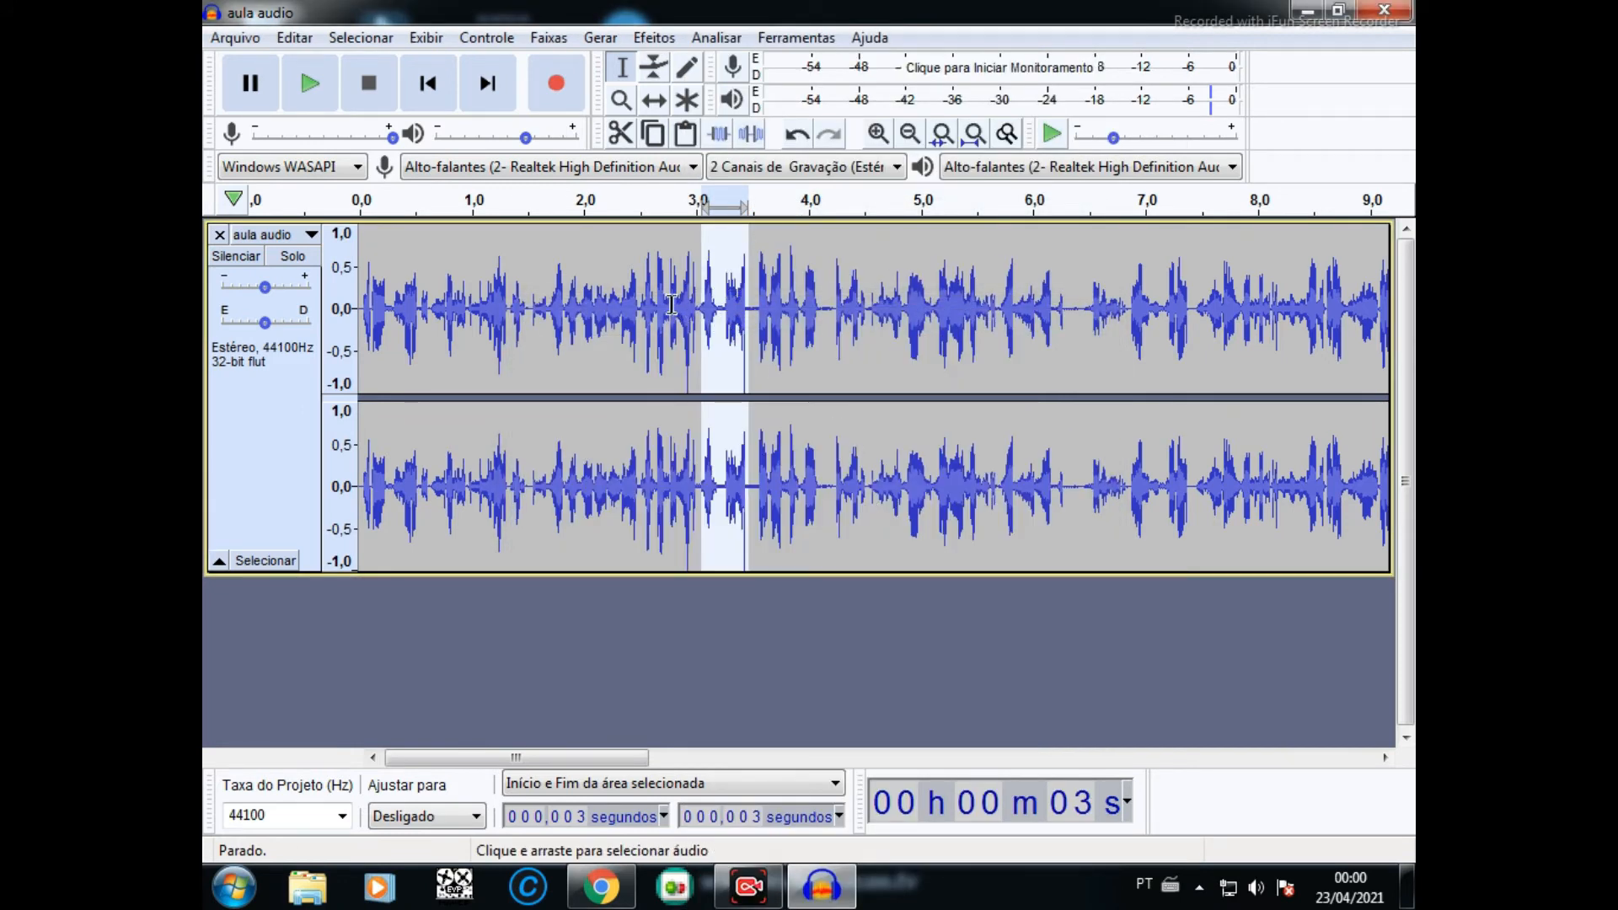
- Select and play the passage from about 2.5 to 4.1 seconds, and change its tempo by -30% with high-quality stretching enabled
drag(642, 301, 821, 321)
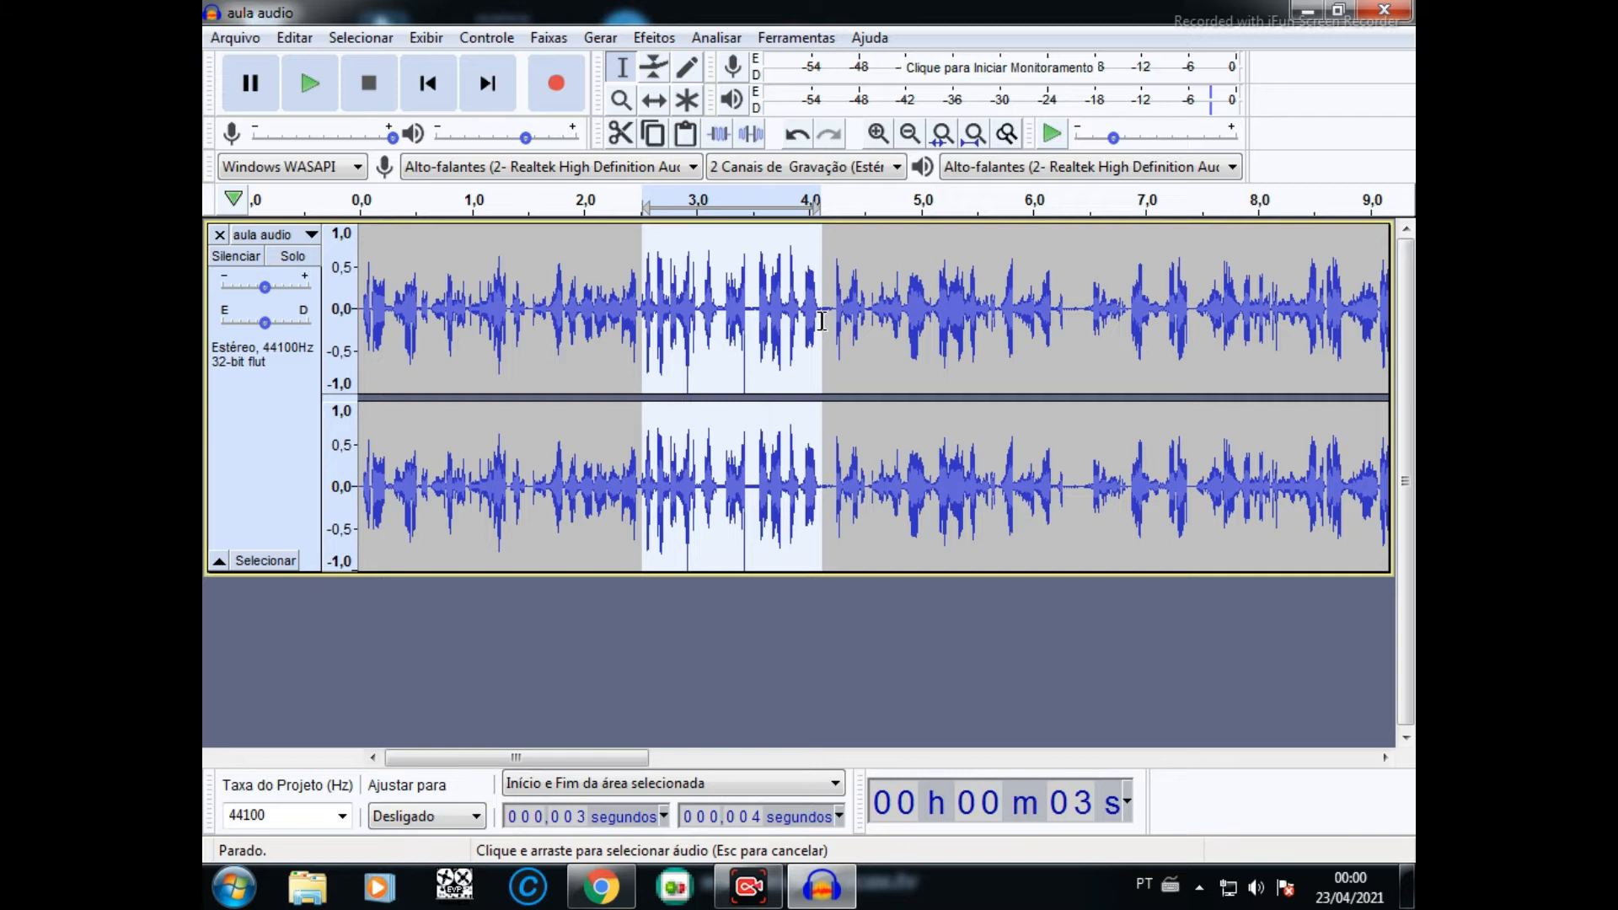
click(308, 89)
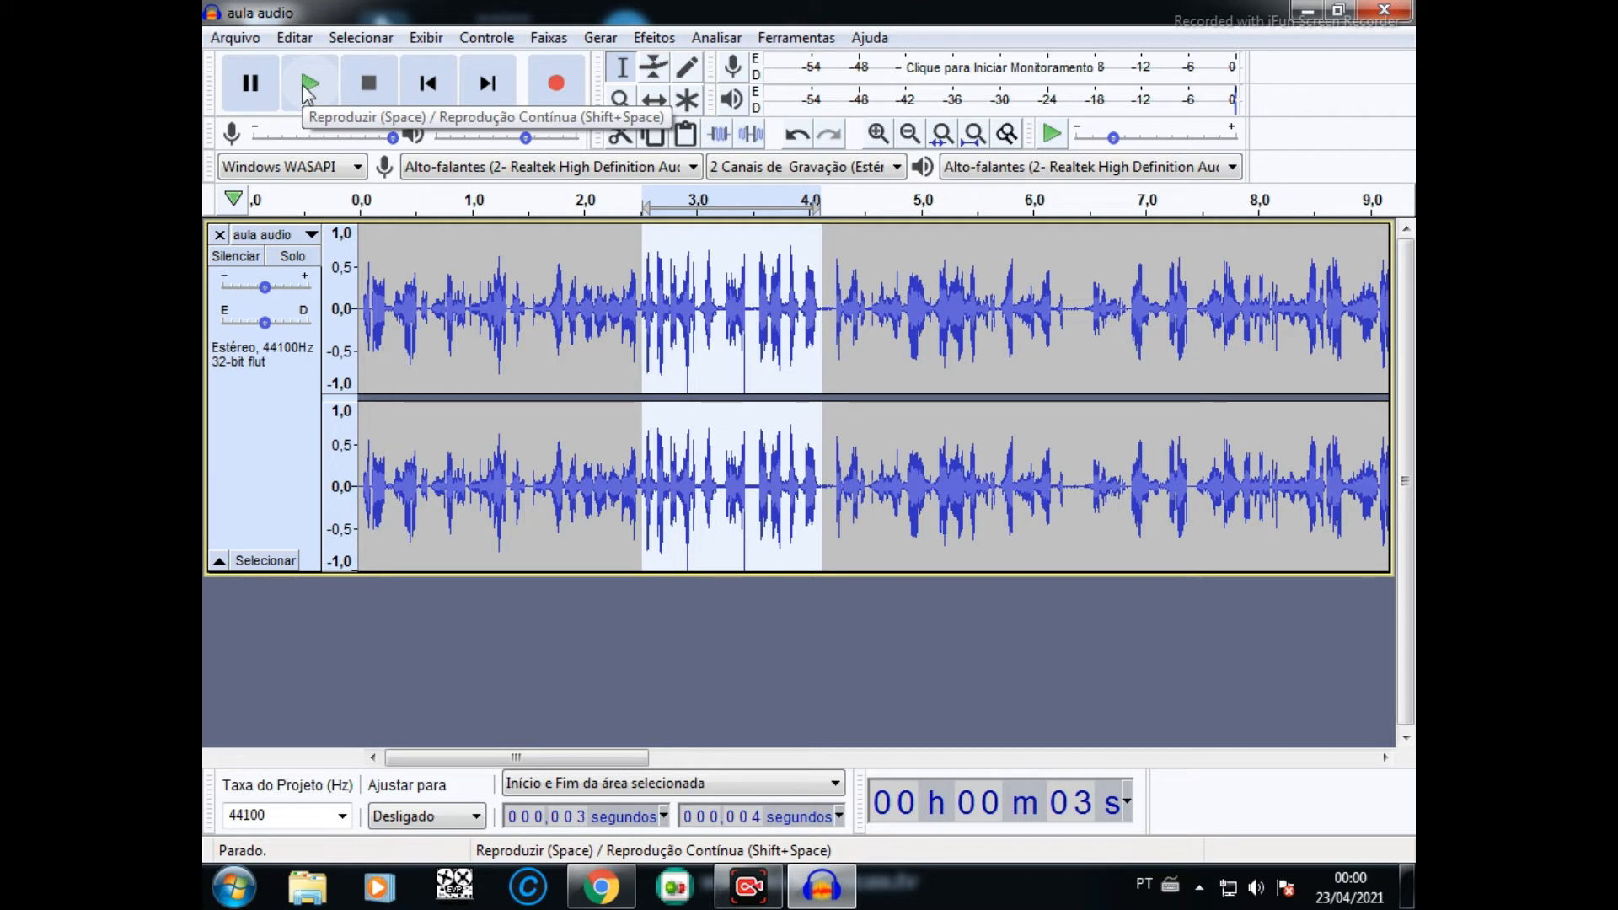
click(665, 42)
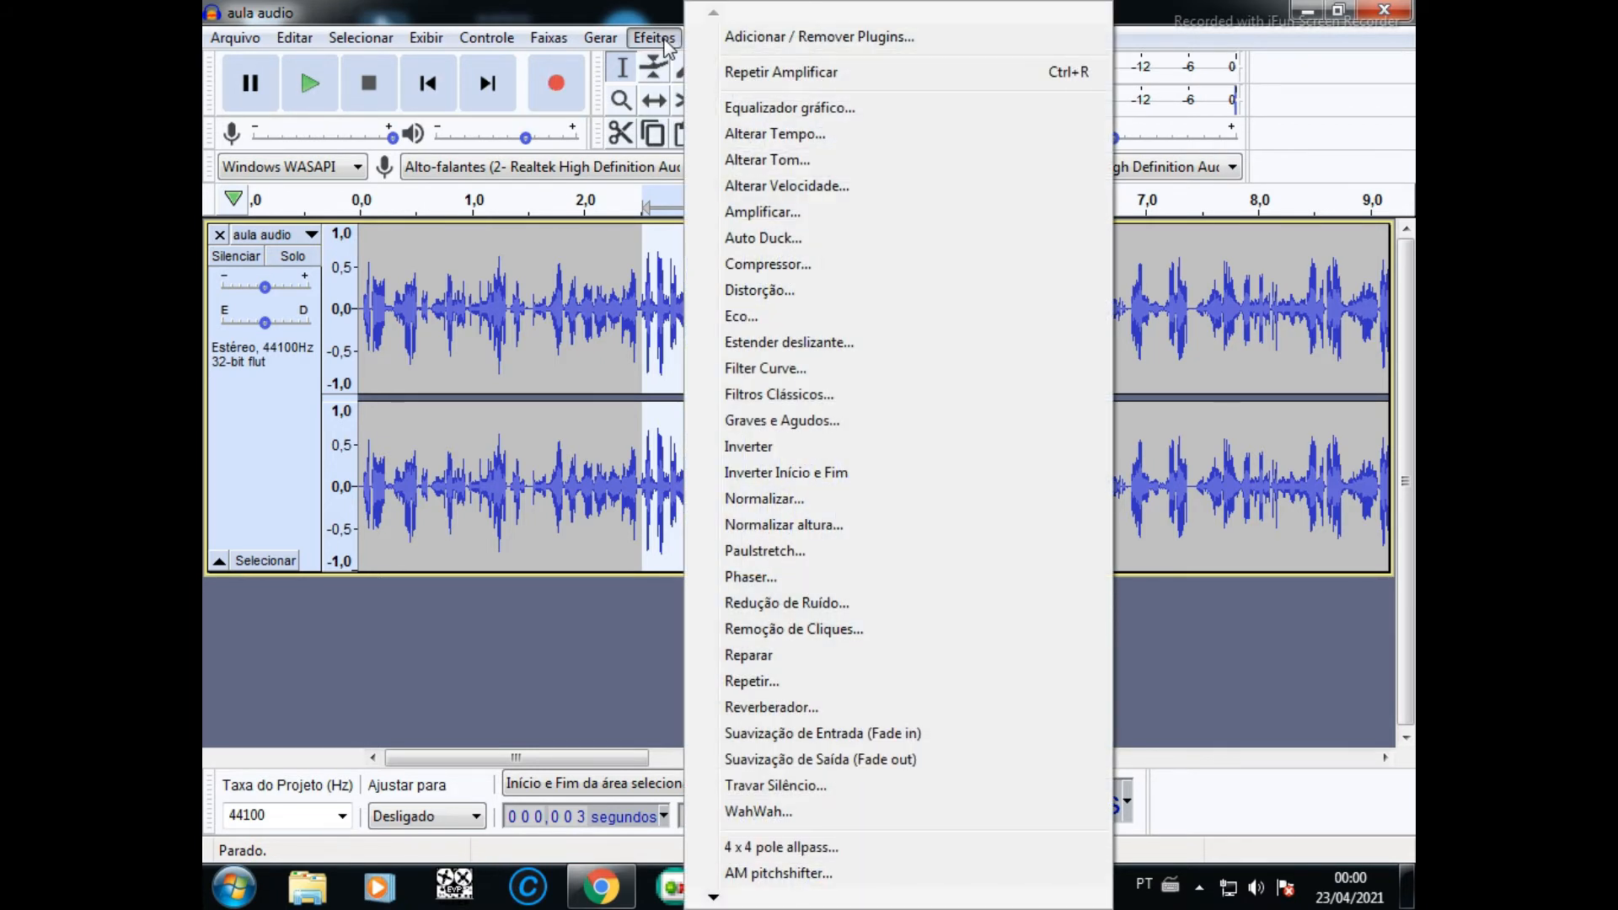
click(761, 137)
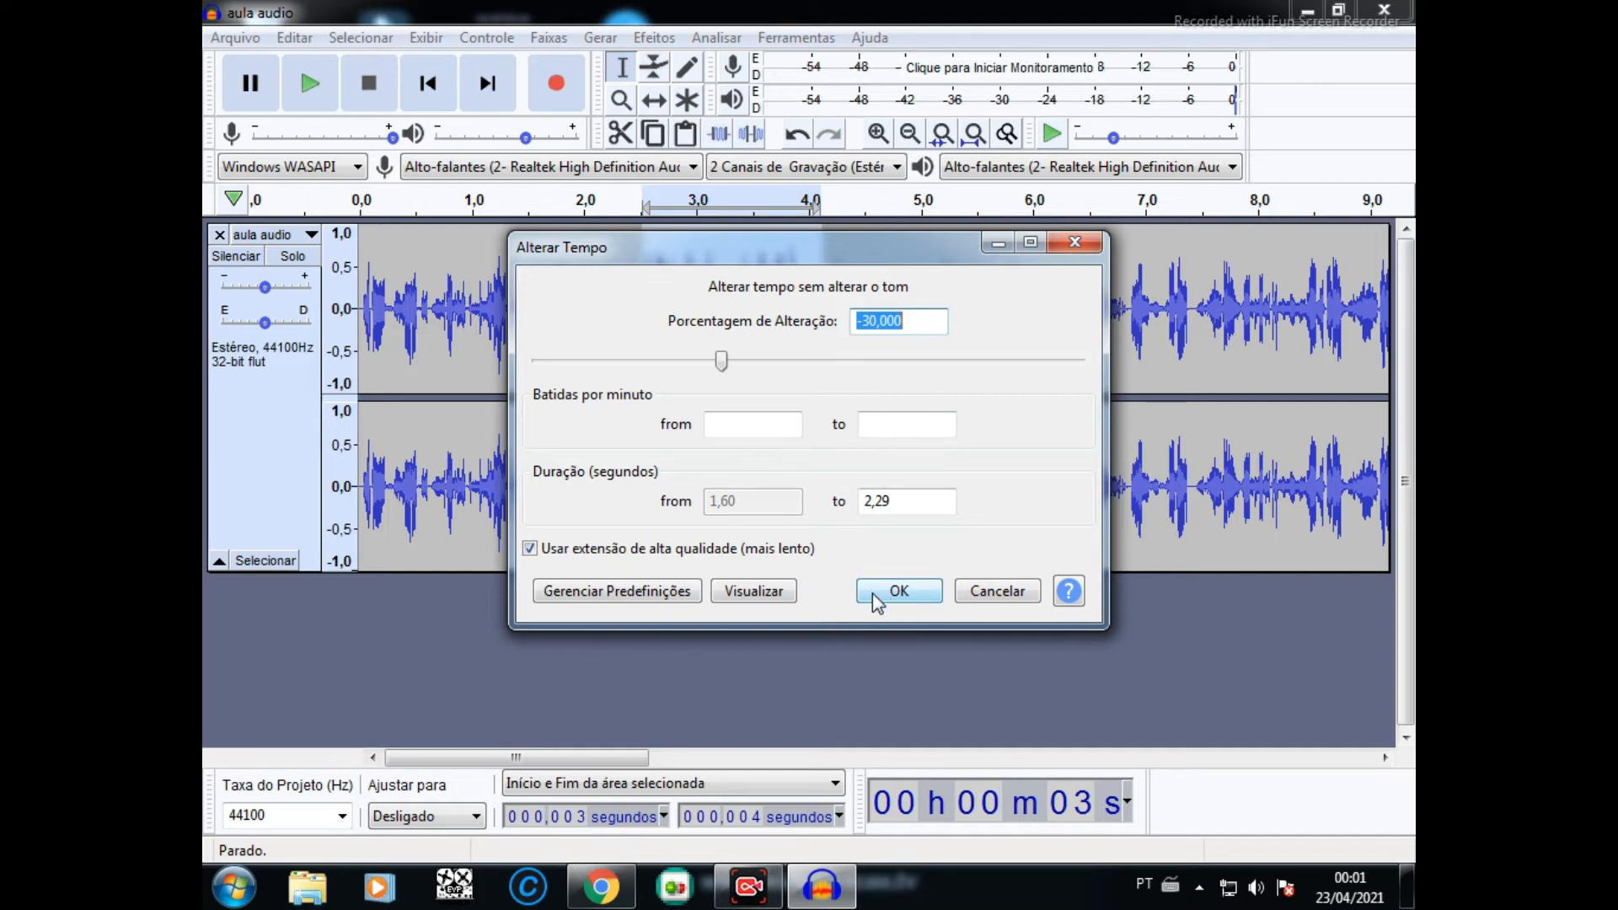
click(529, 549)
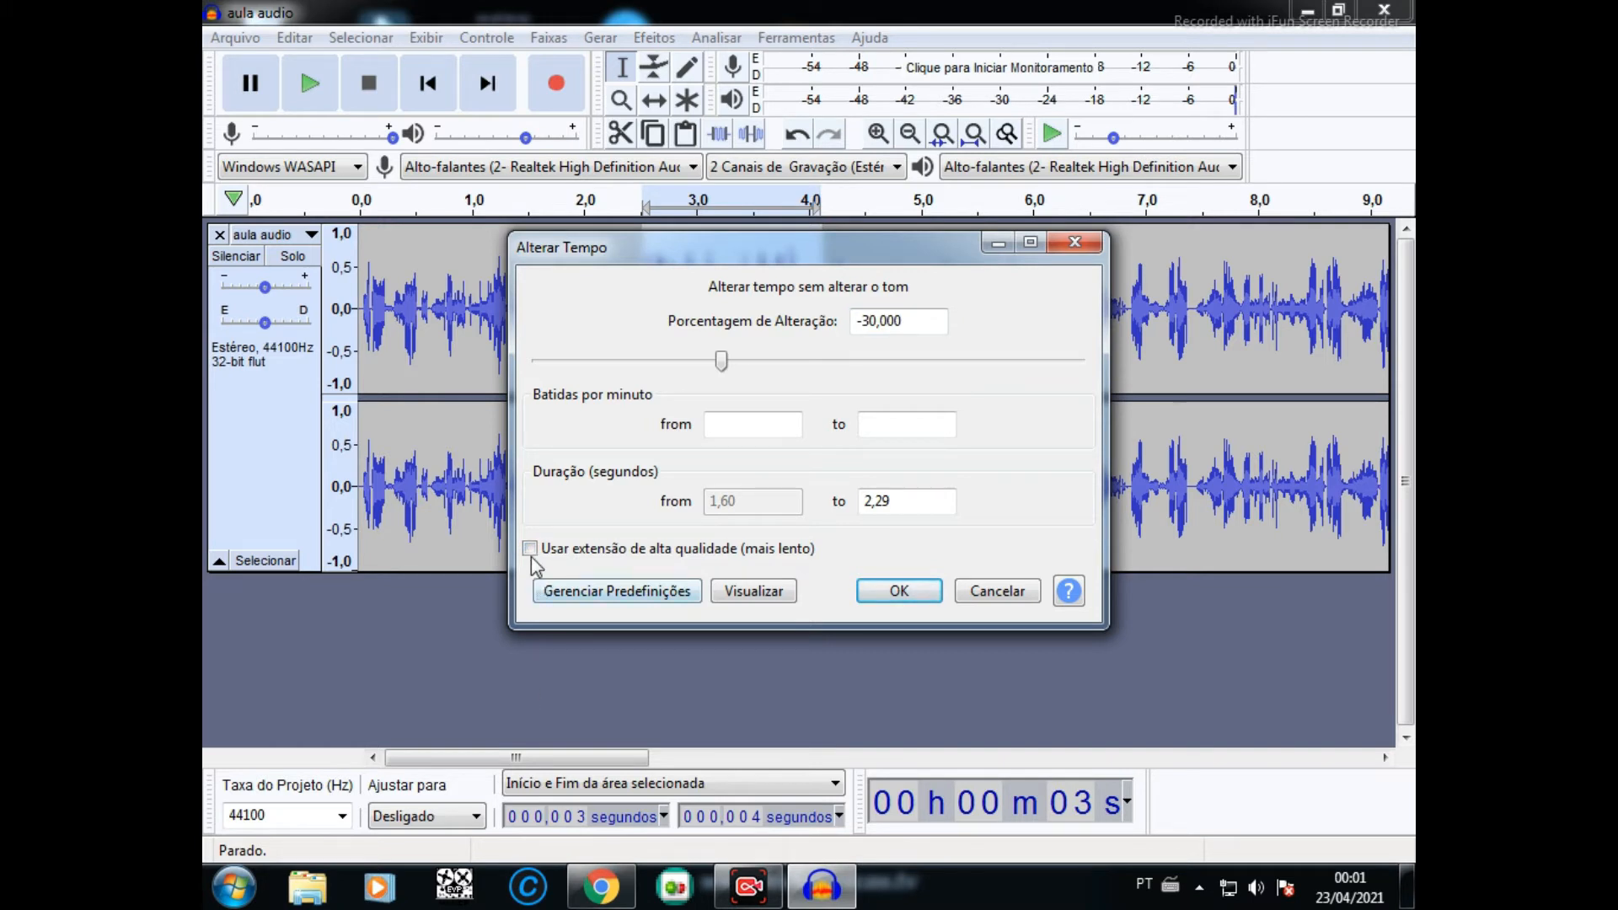
click(530, 552)
click(899, 592)
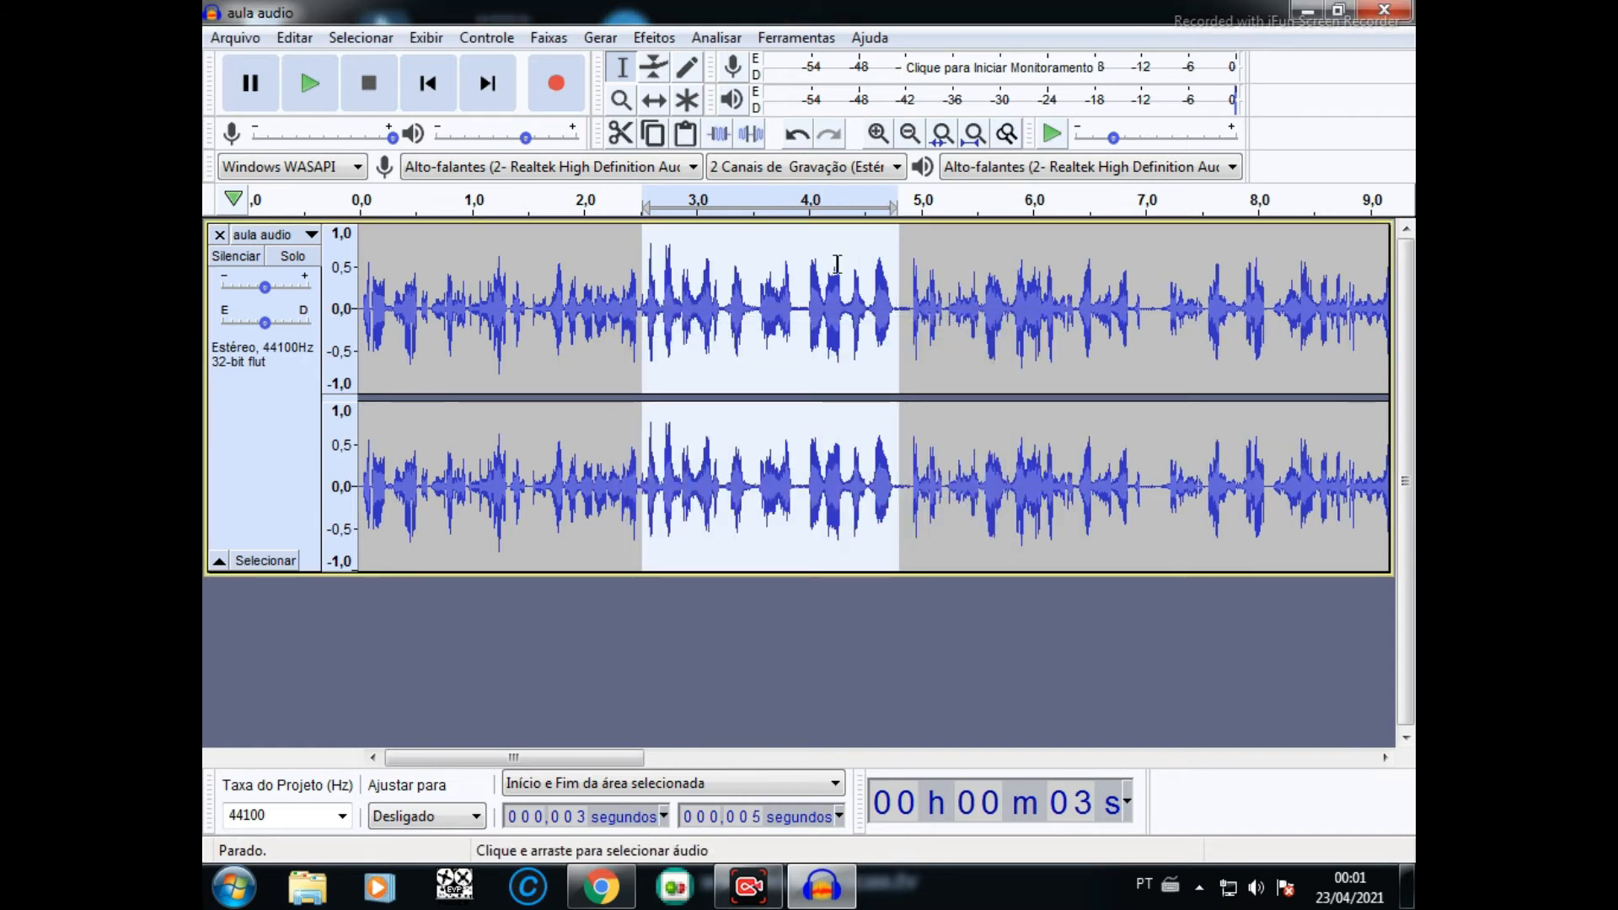
- Apply the Invert effect to the slowed-down passage
click(657, 39)
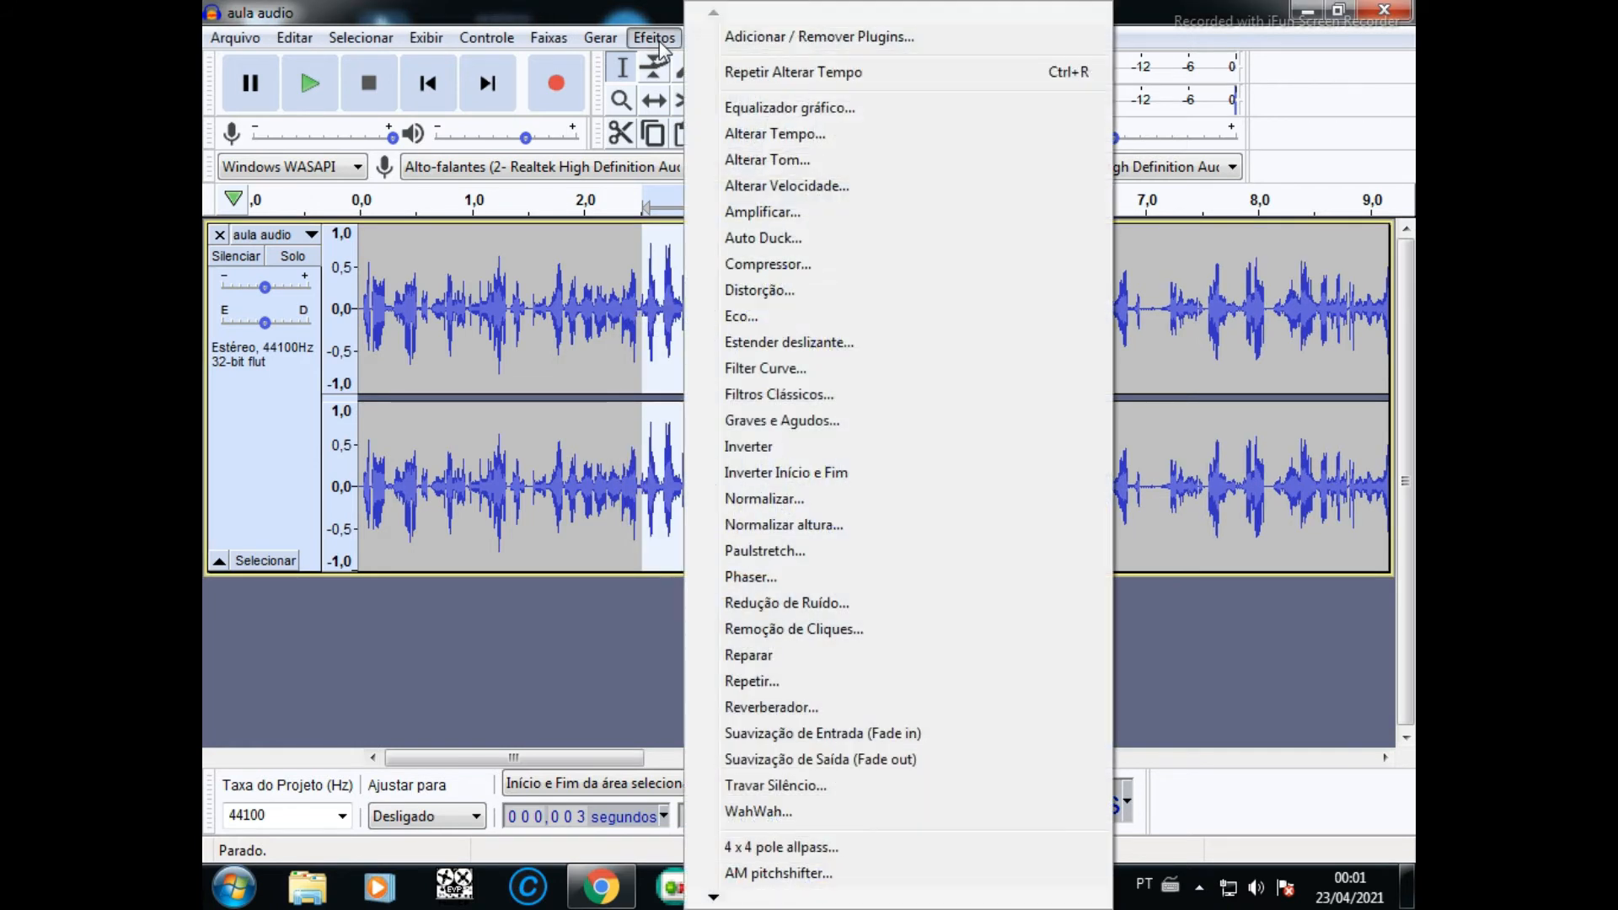
click(781, 446)
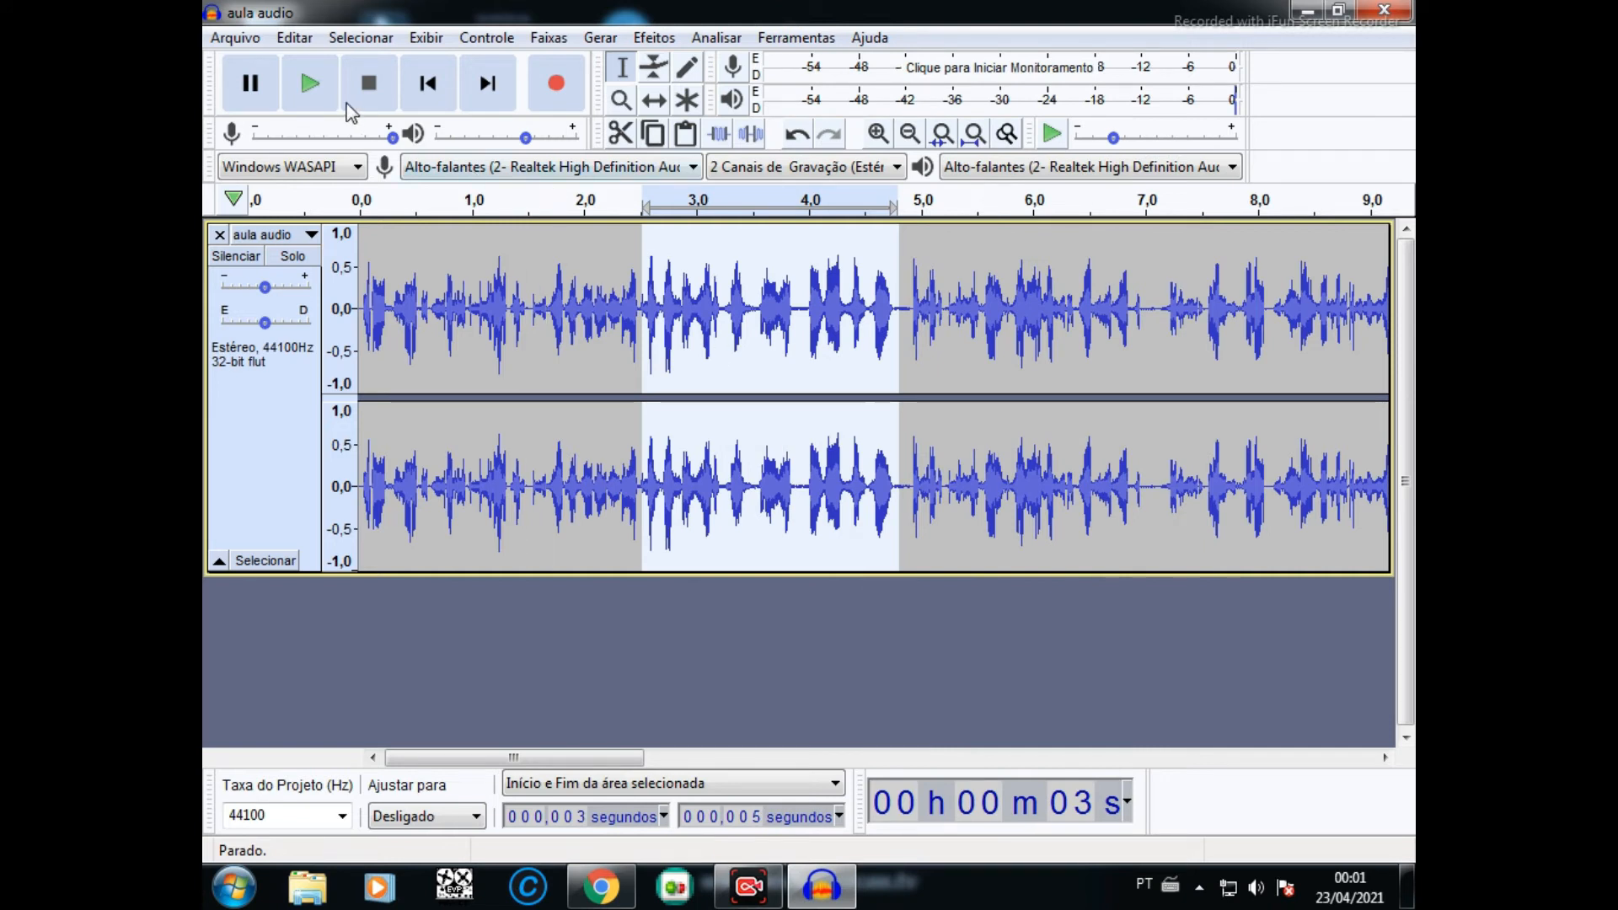
- Play the inverted passage between about 2.5 and 4.8 seconds several times to check how it sounds
click(312, 84)
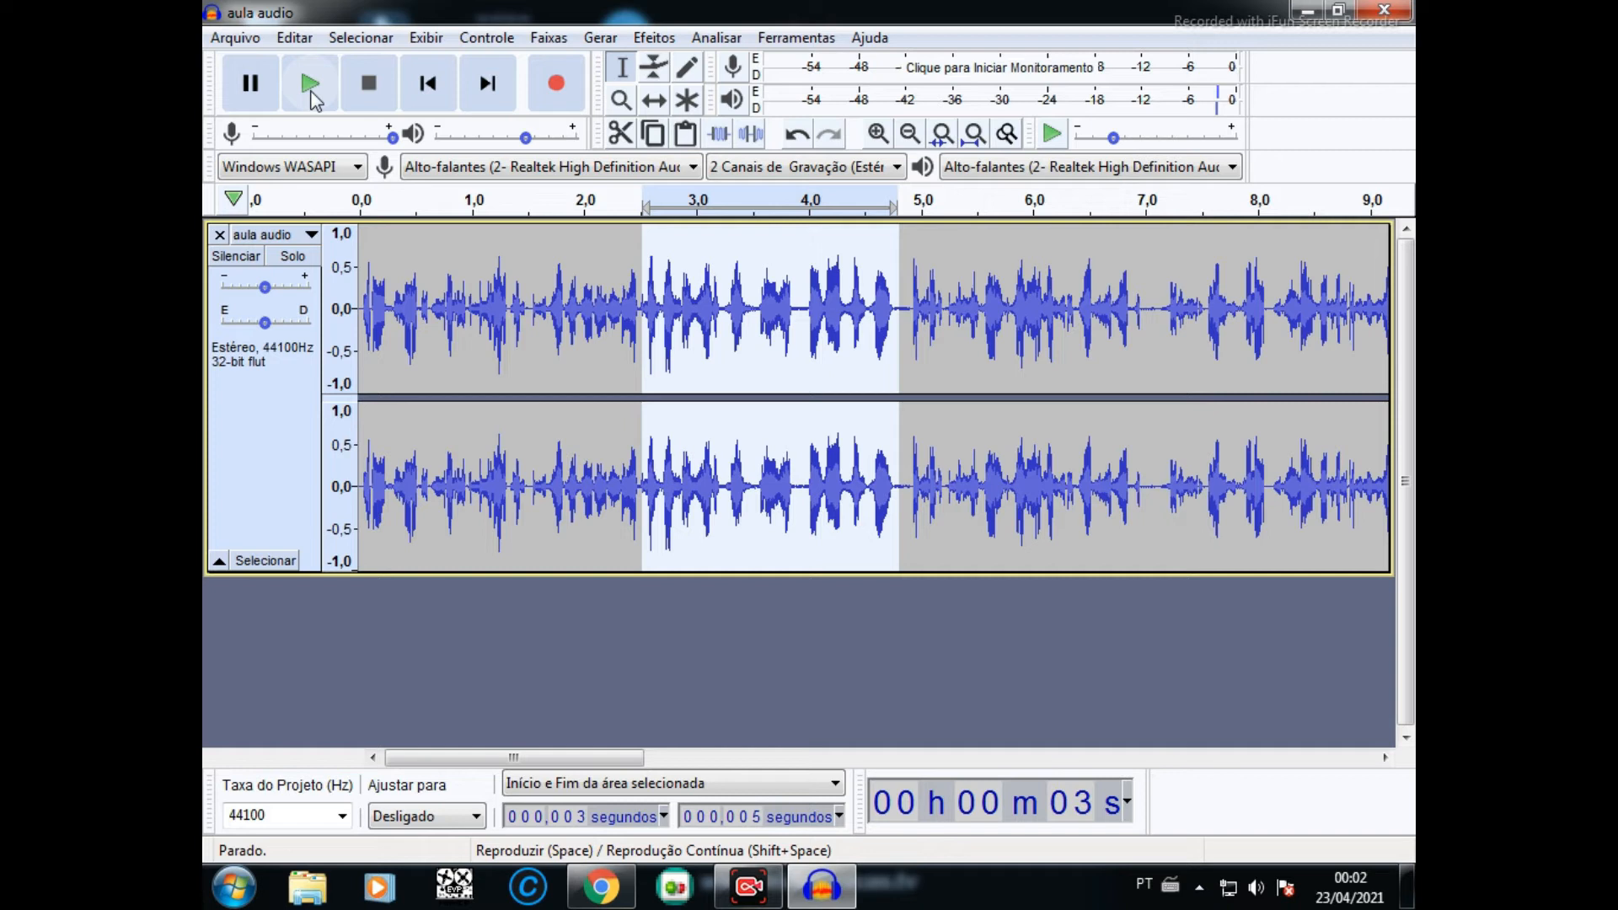
click(313, 100)
click(314, 100)
click(311, 96)
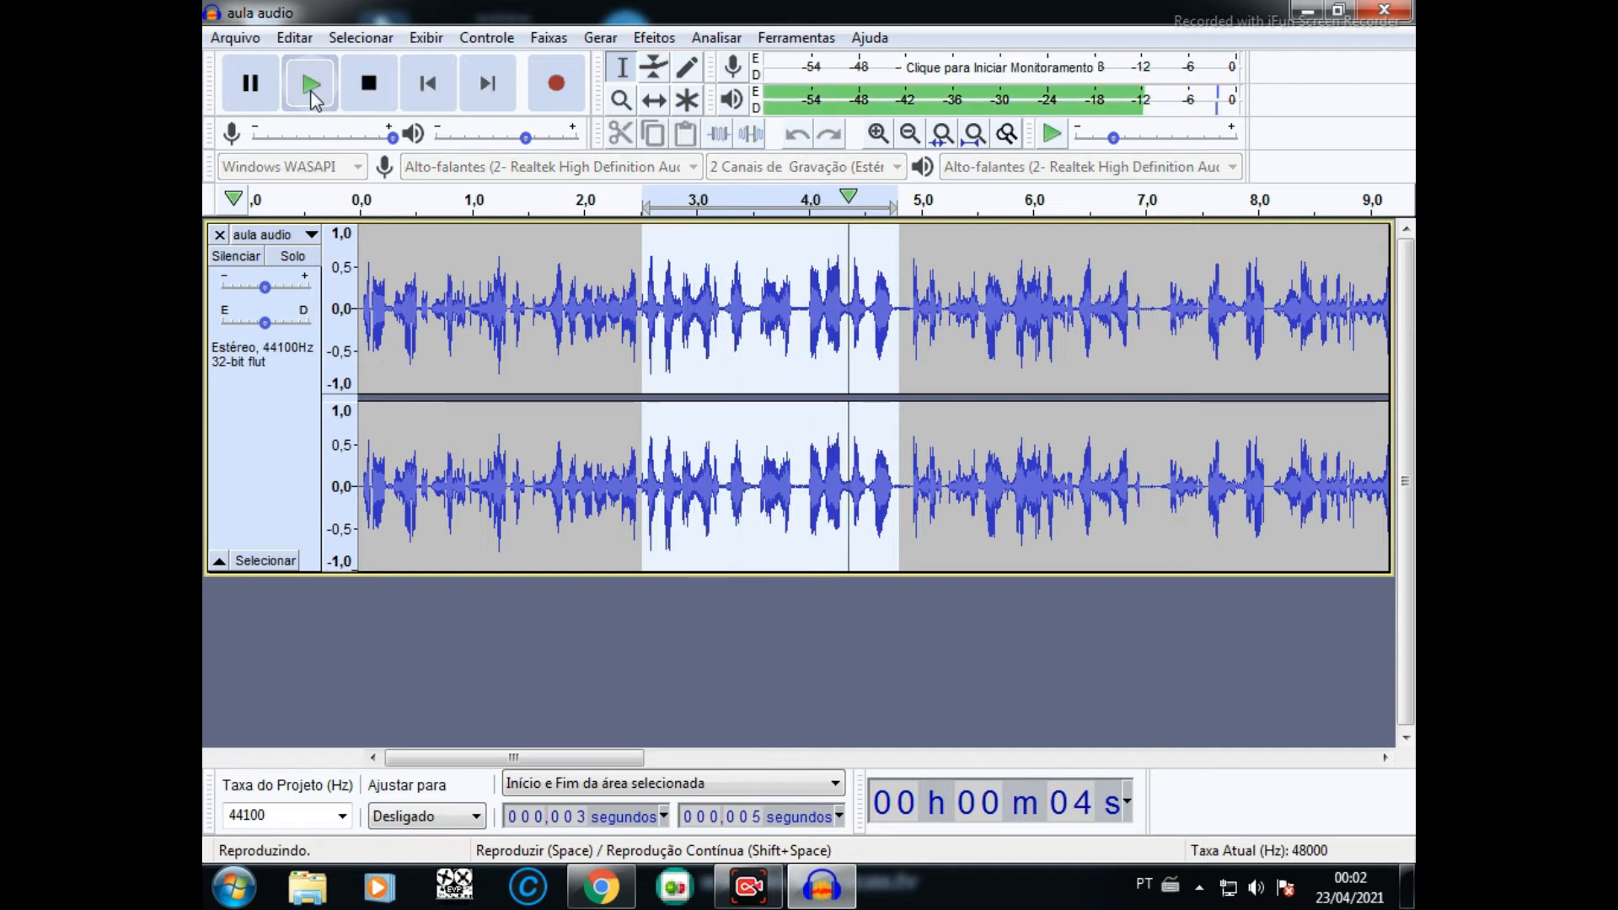
click(312, 96)
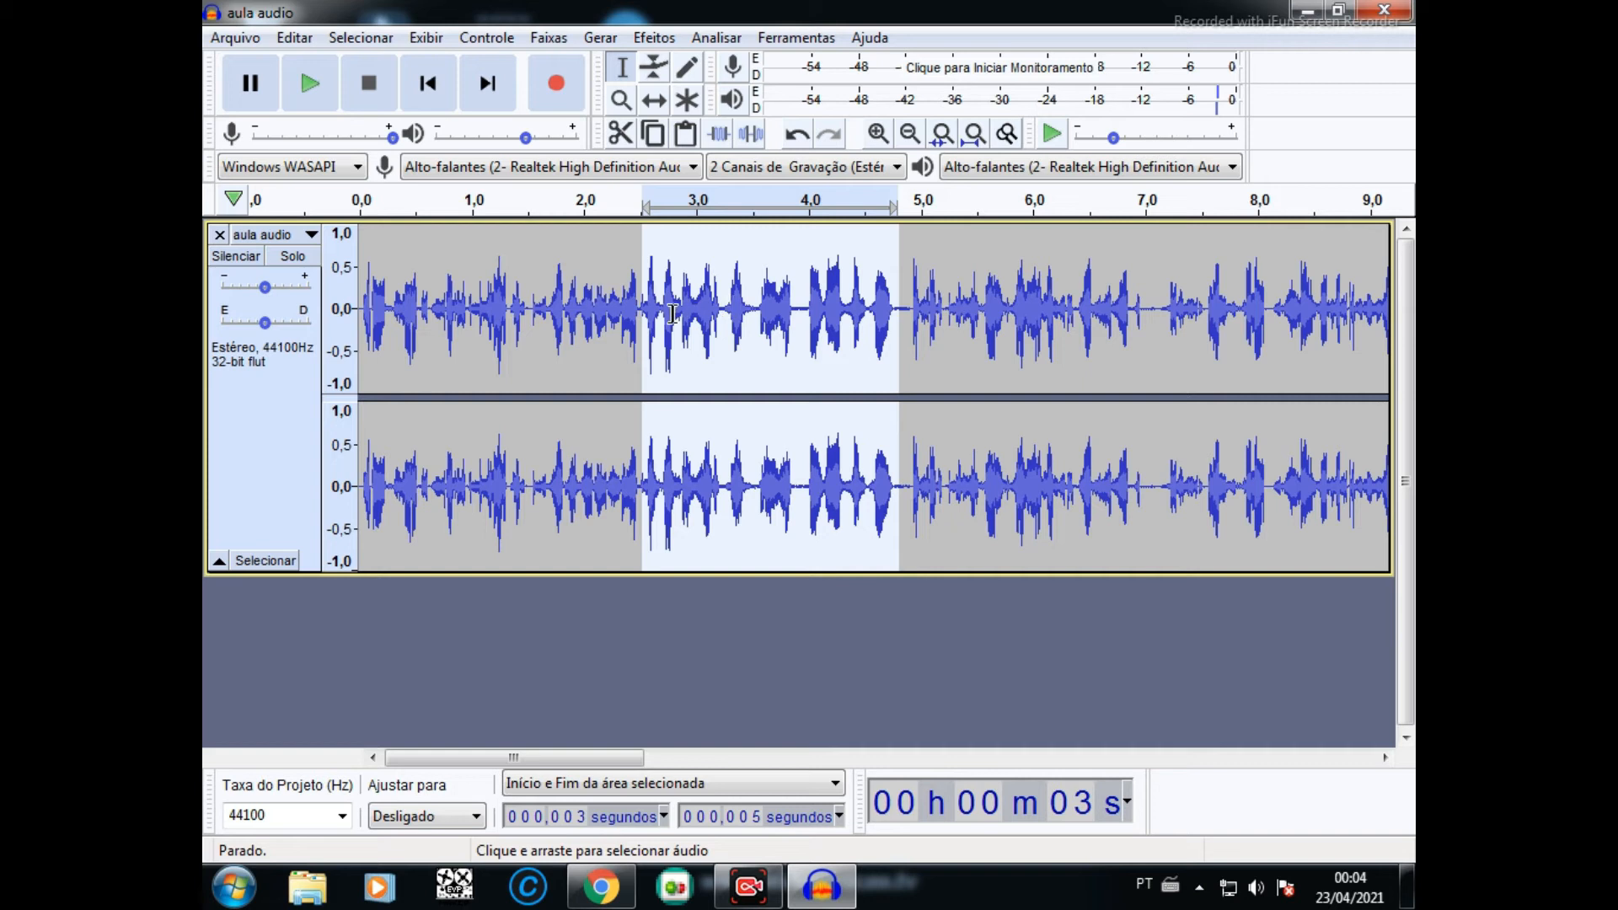
- Capture a noise profile from the selected passage and apply Noise Reduction to it with a reduction of 5 dB
click(653, 37)
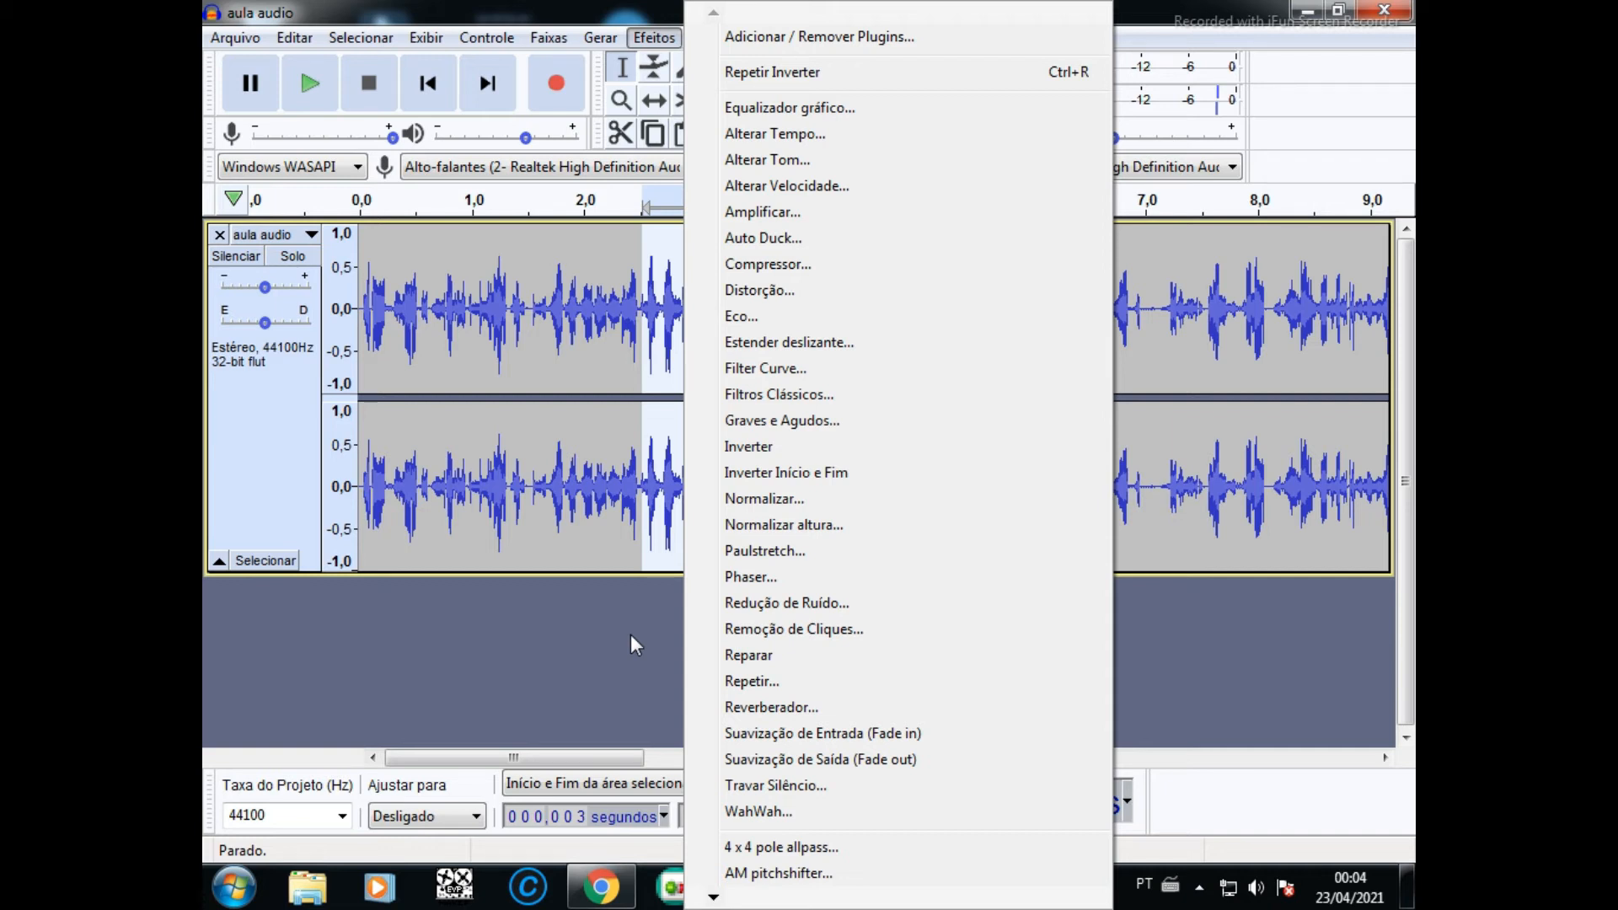
click(757, 603)
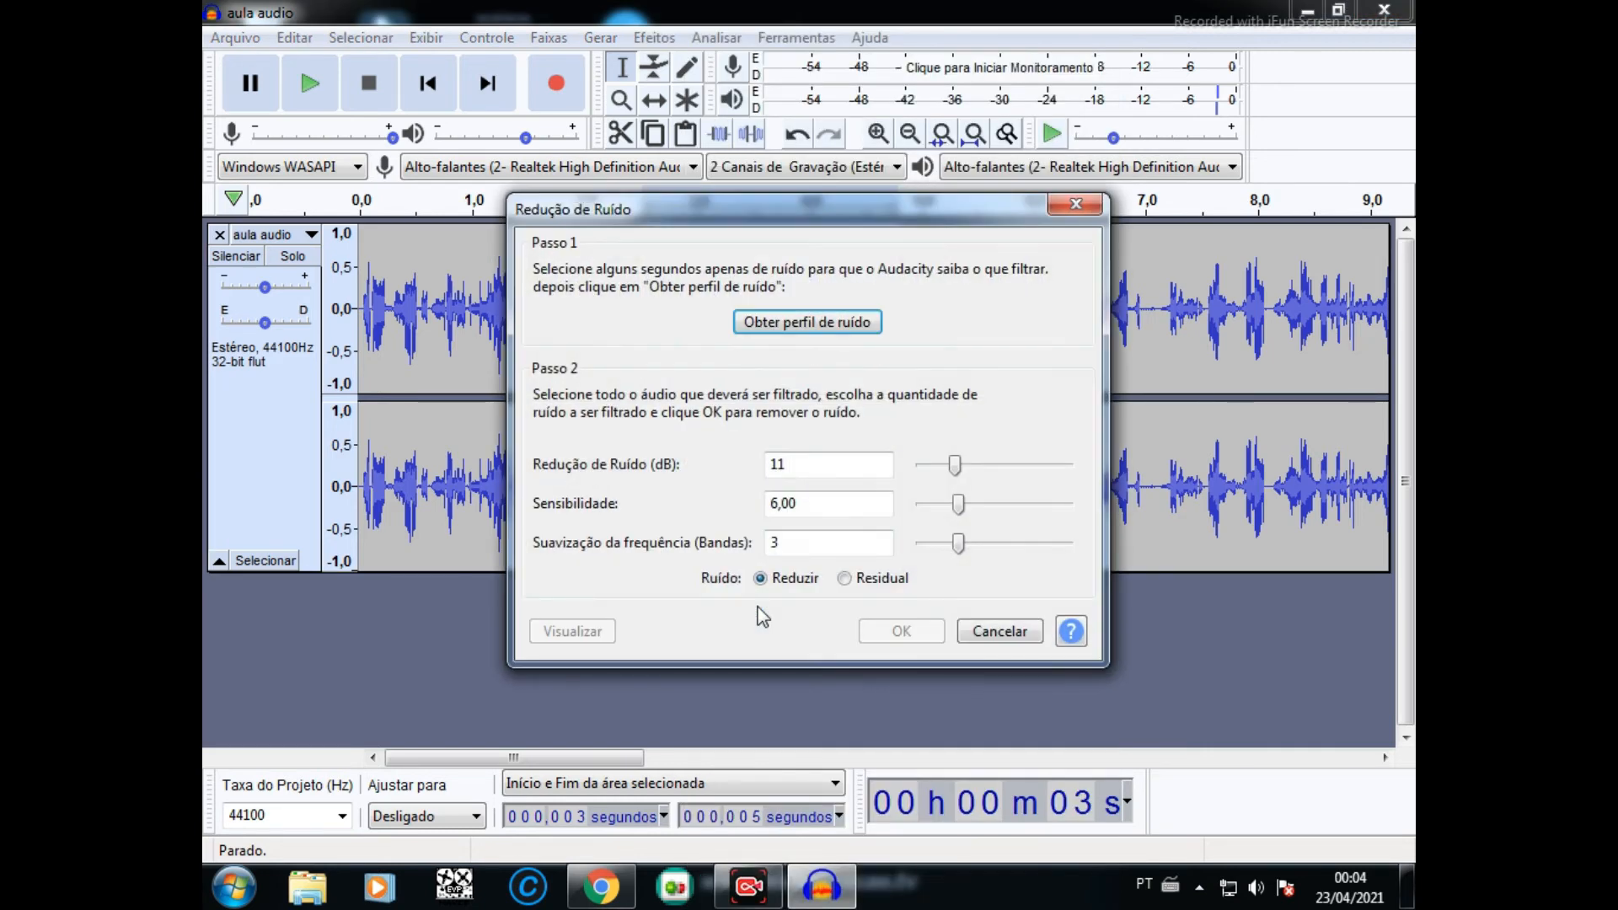
click(830, 321)
click(654, 37)
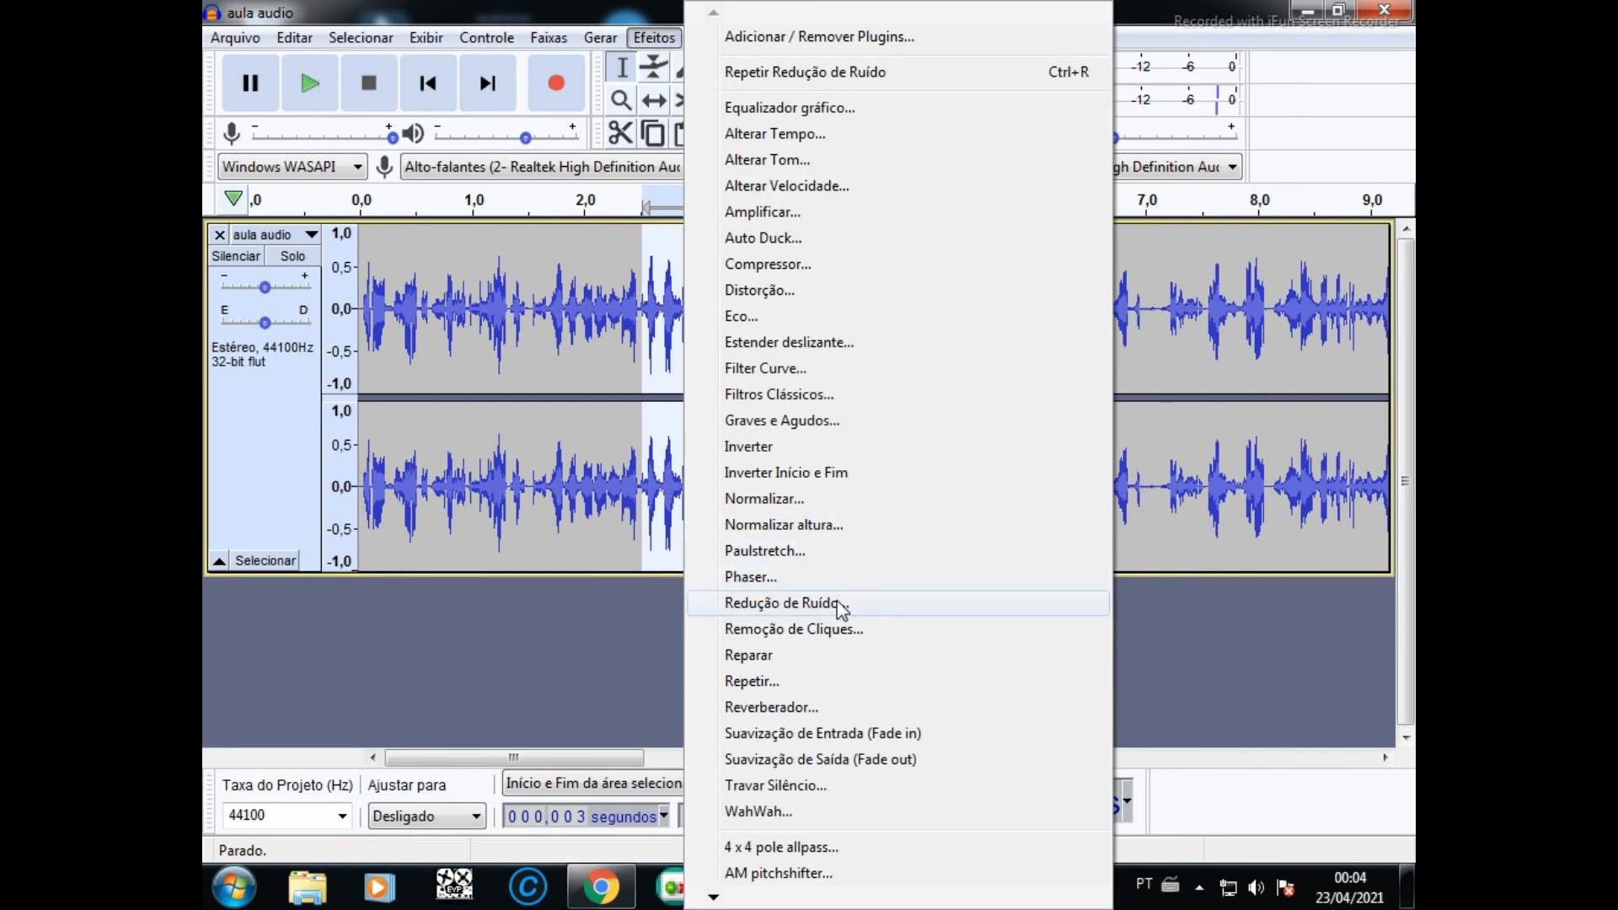
click(837, 603)
drag(956, 467, 937, 475)
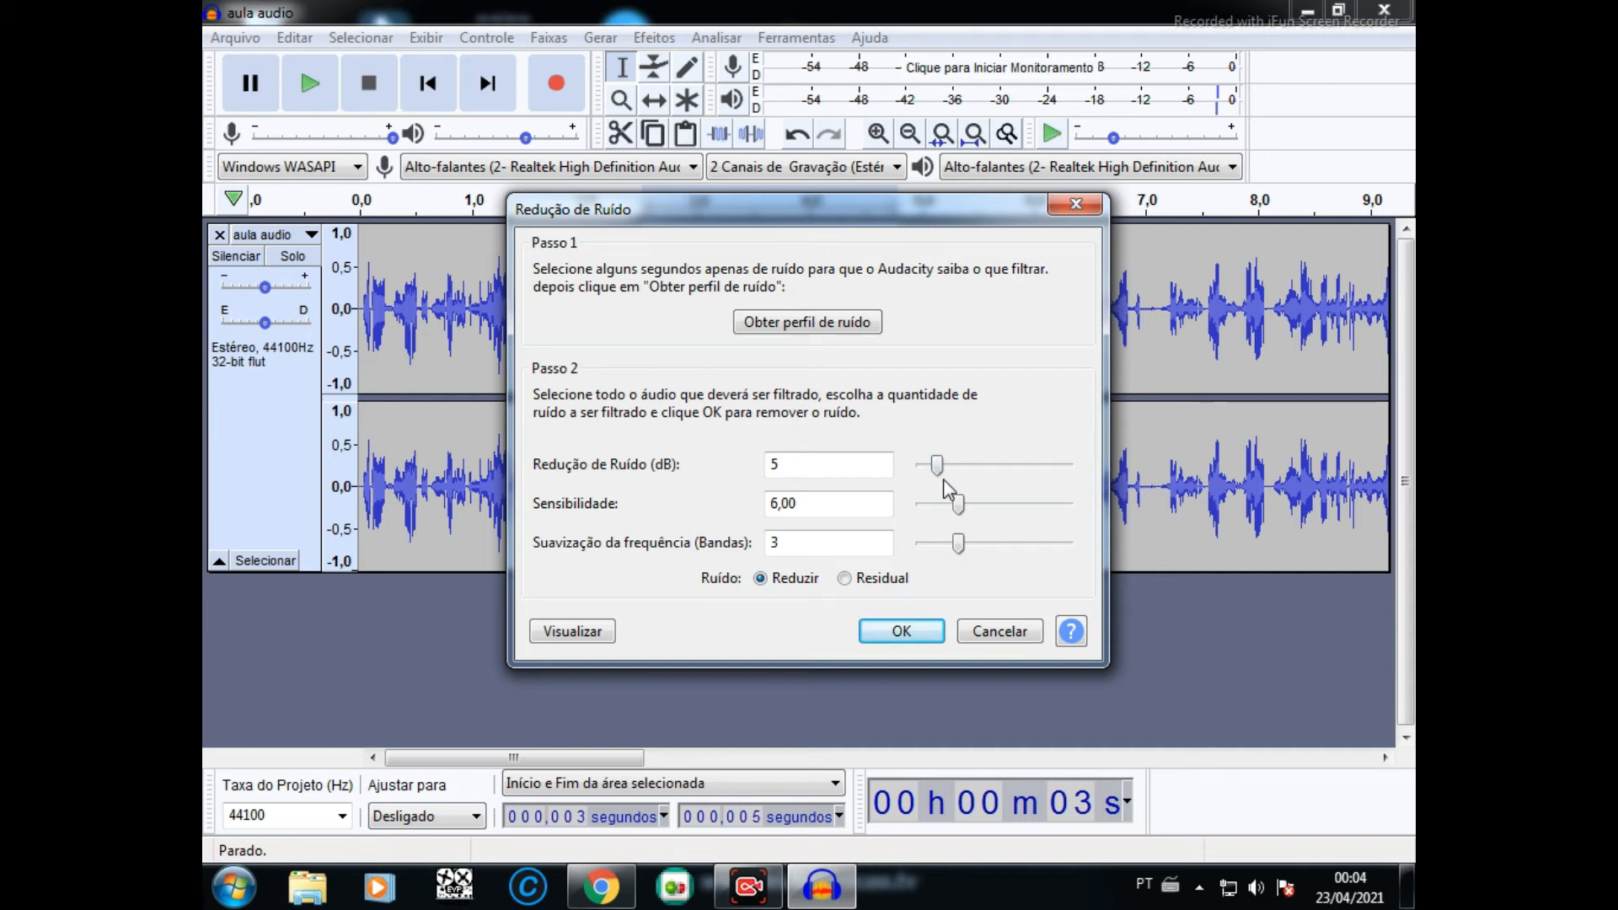
click(908, 634)
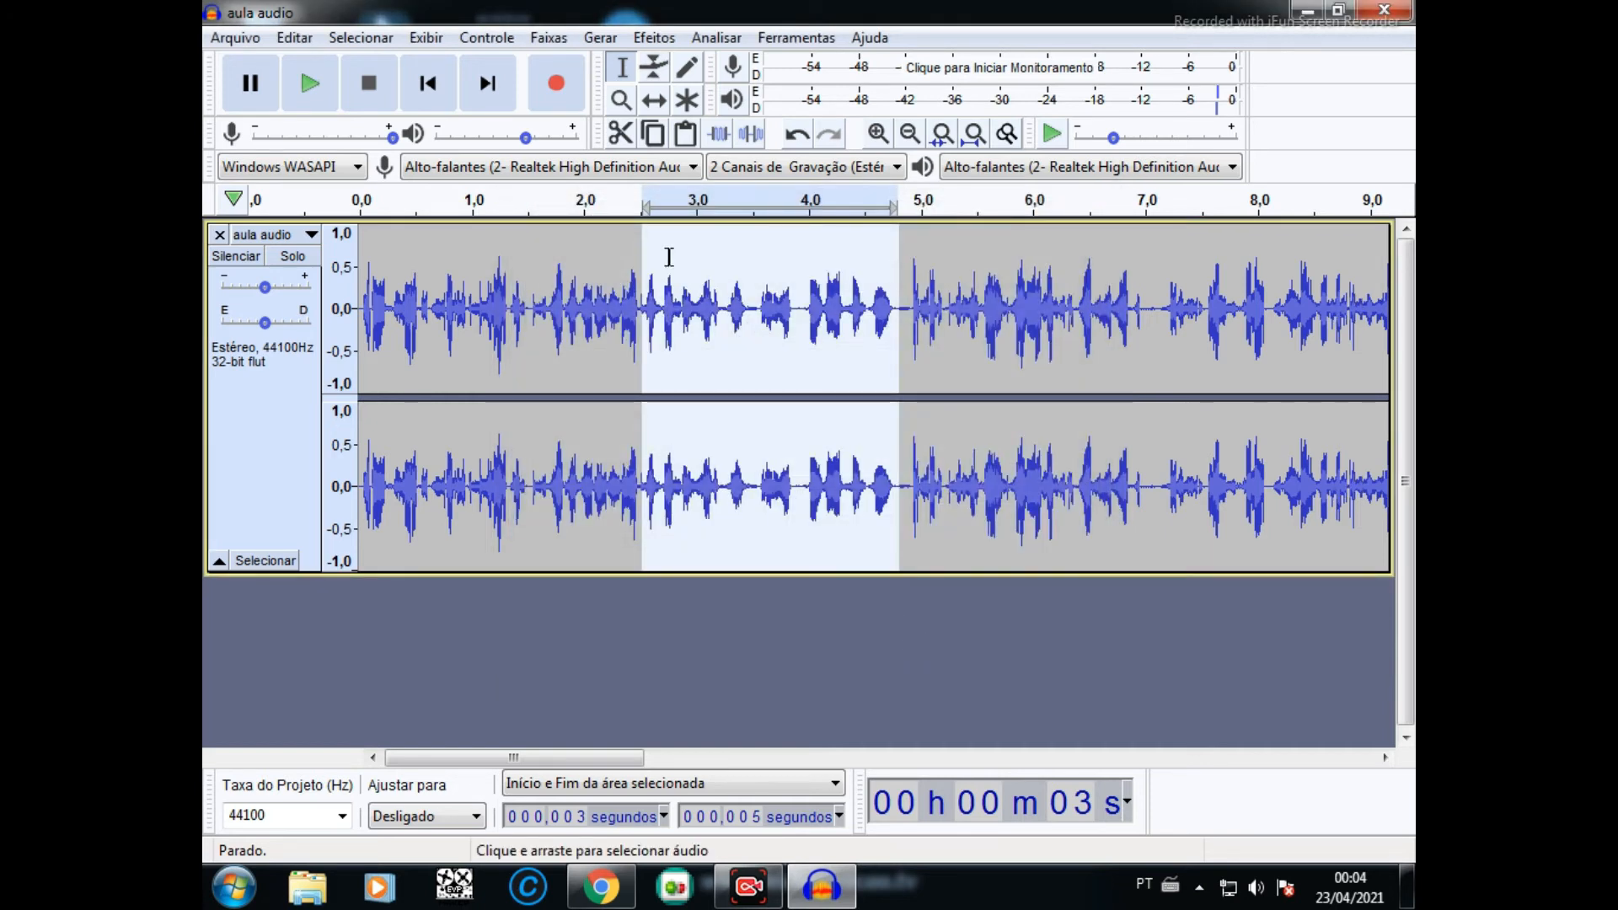
- Amplify the noise-reduced passage by 5.764 dB and play it back
click(656, 39)
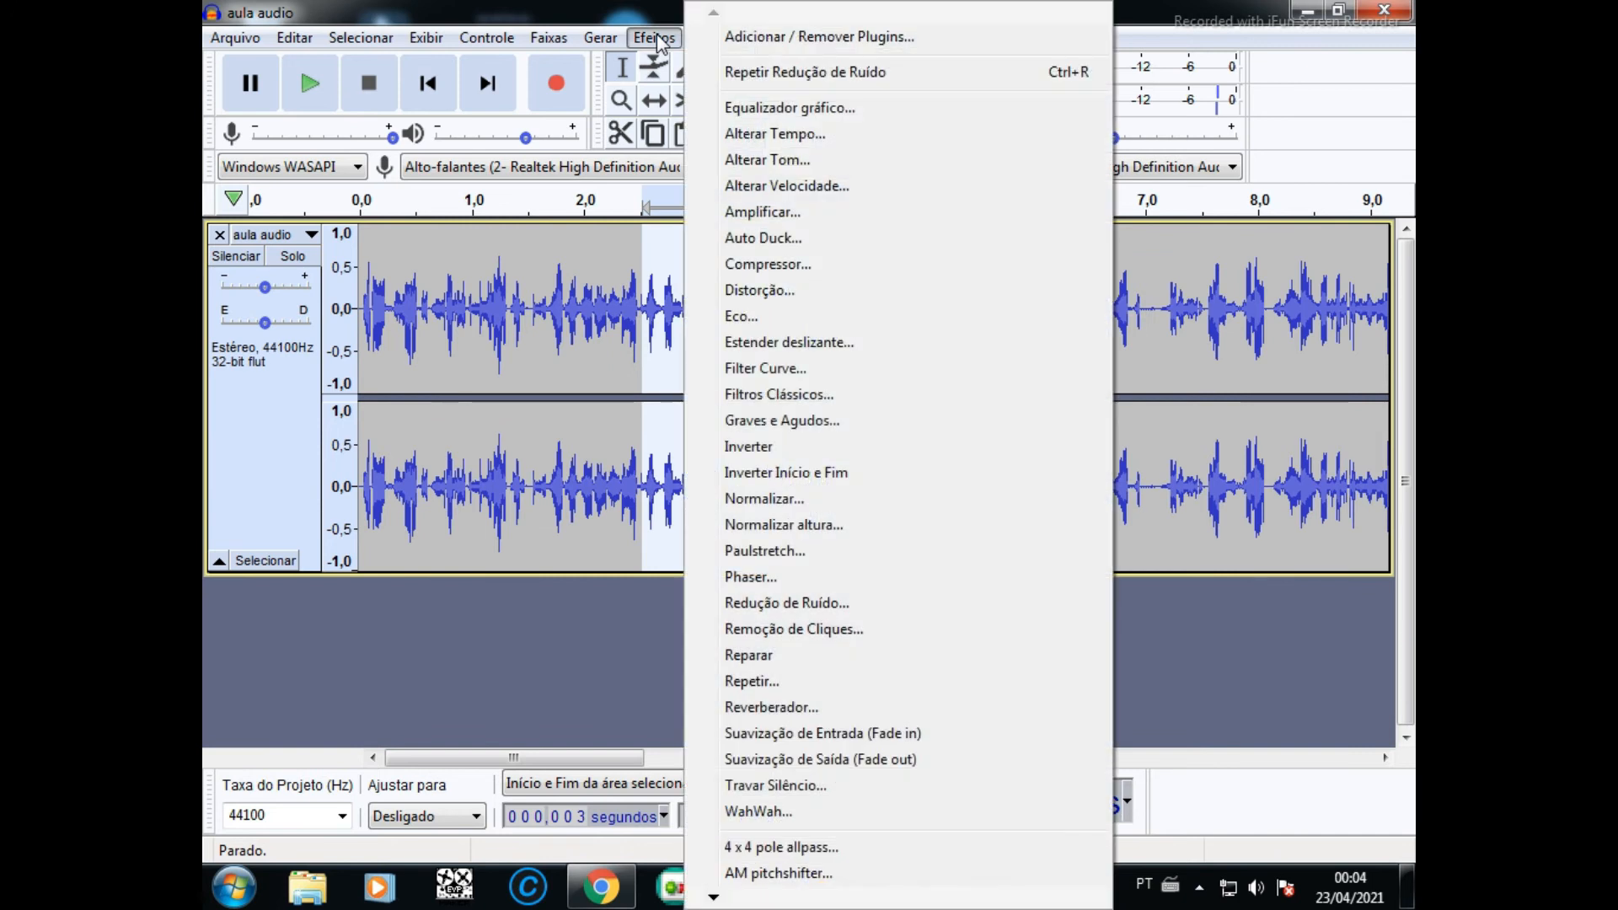
click(752, 213)
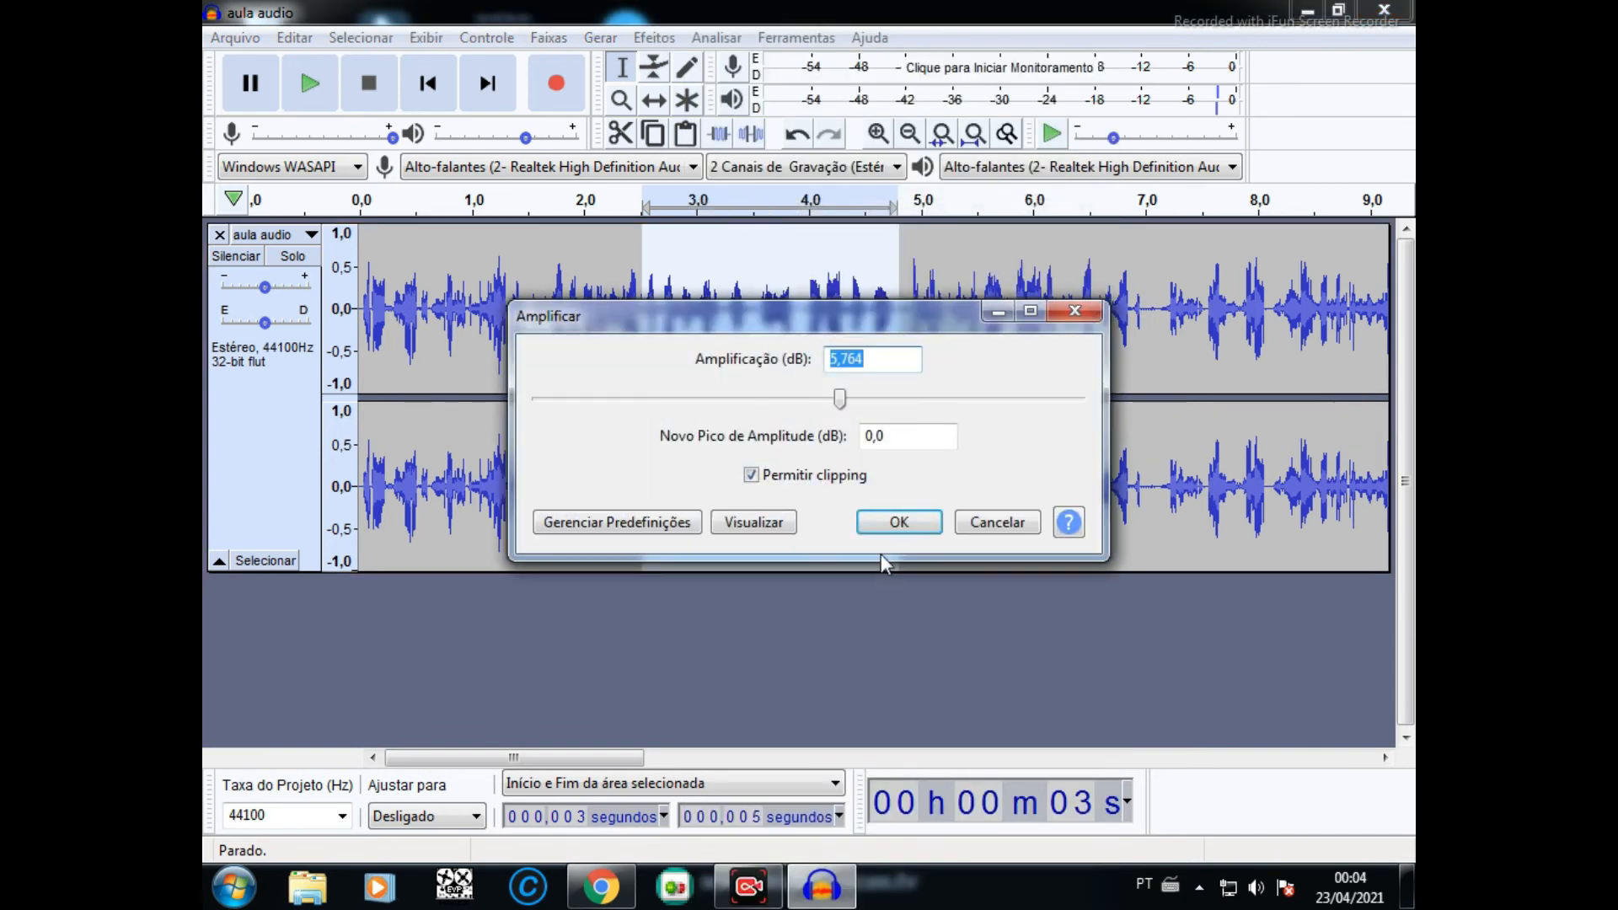
click(885, 522)
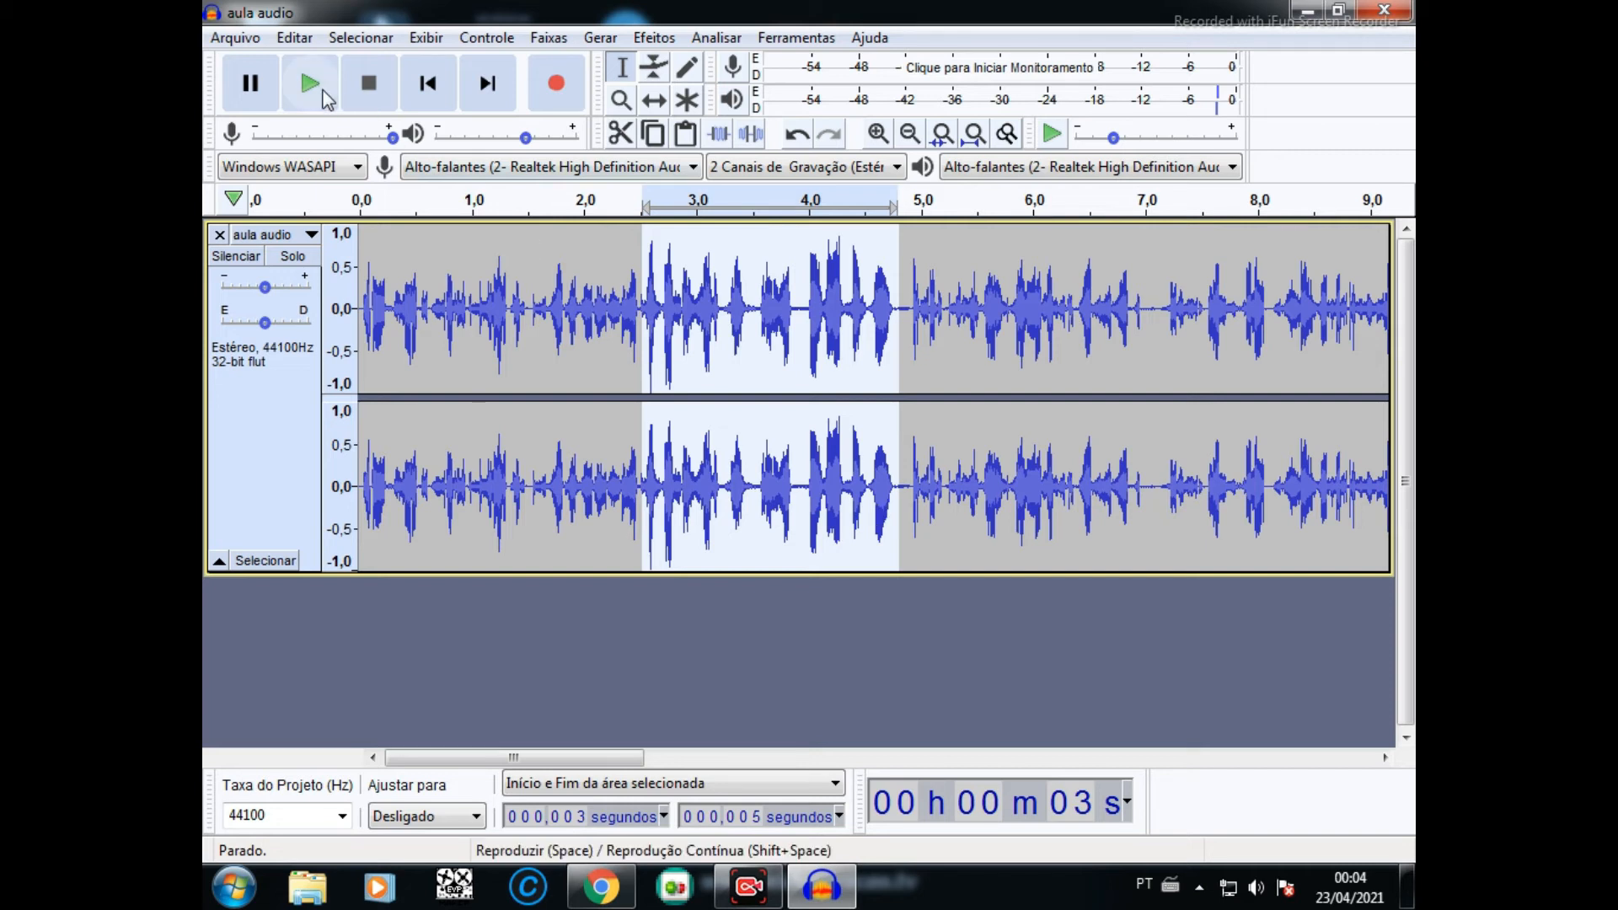
click(317, 86)
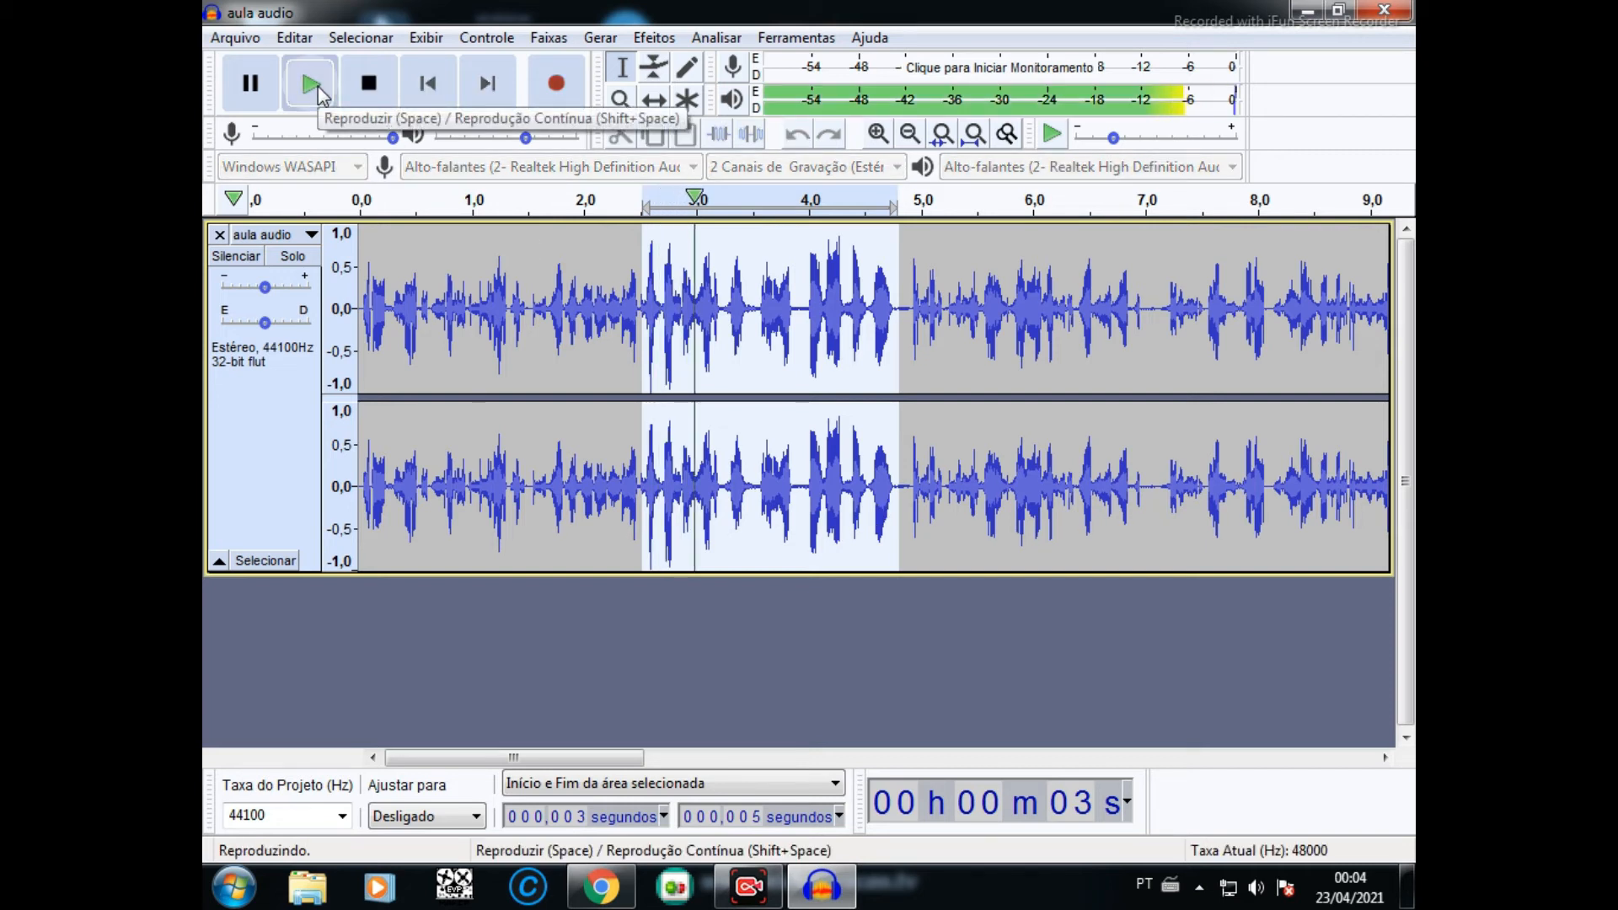
click(317, 85)
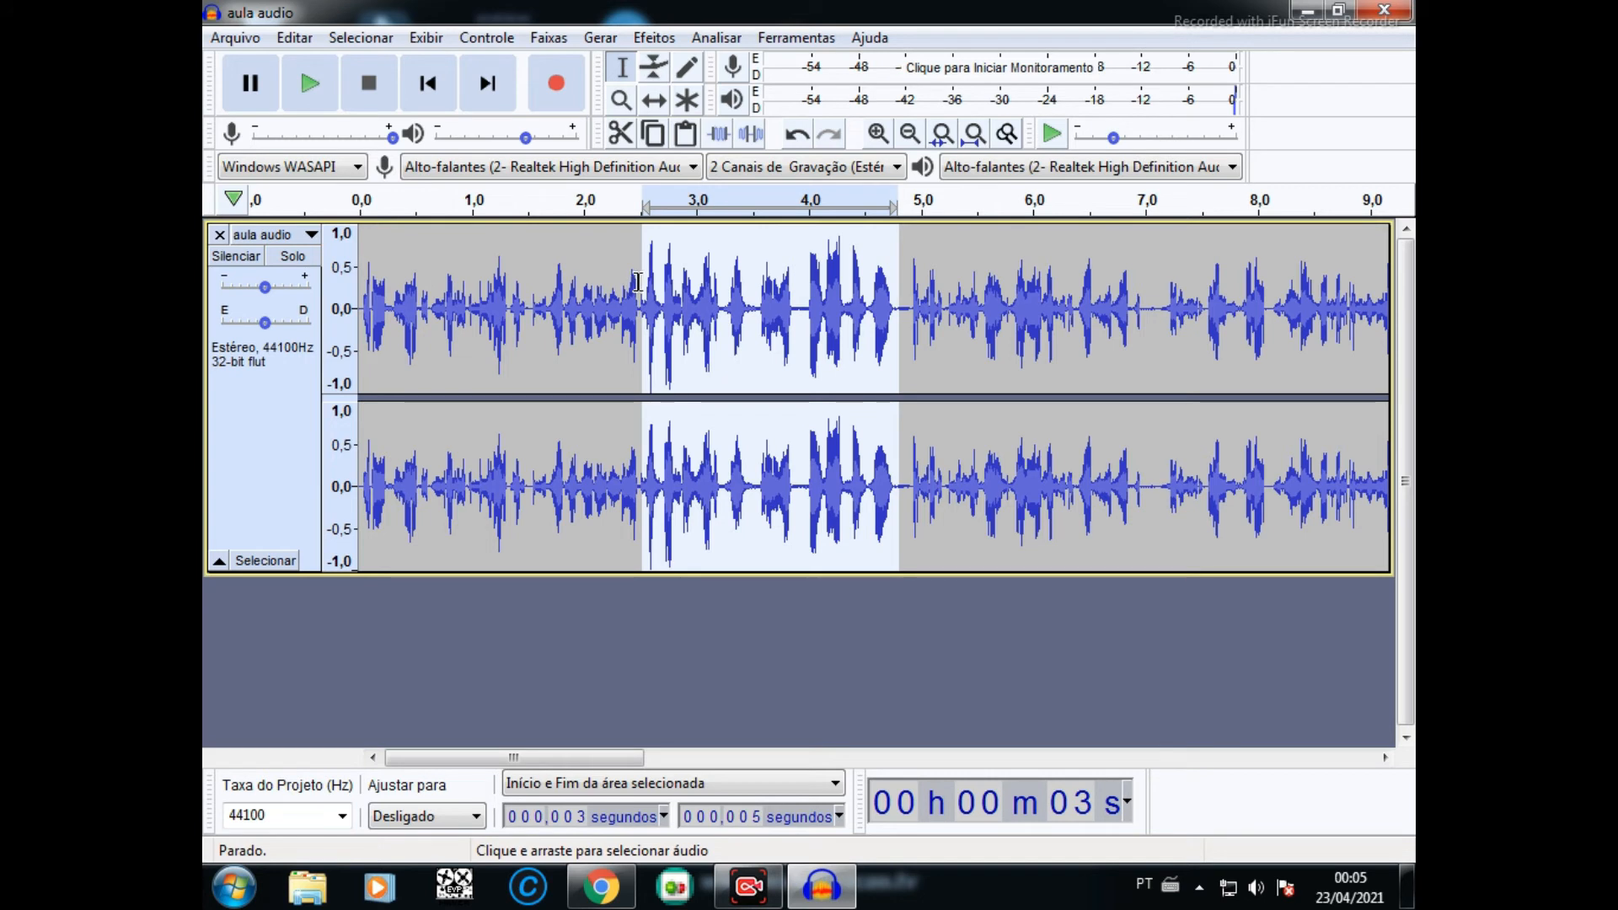
- Select and play the recording's first 0.6 seconds, and listen to the unprocessed section from the start to about 2.5 seconds
drag(591, 263, 372, 268)
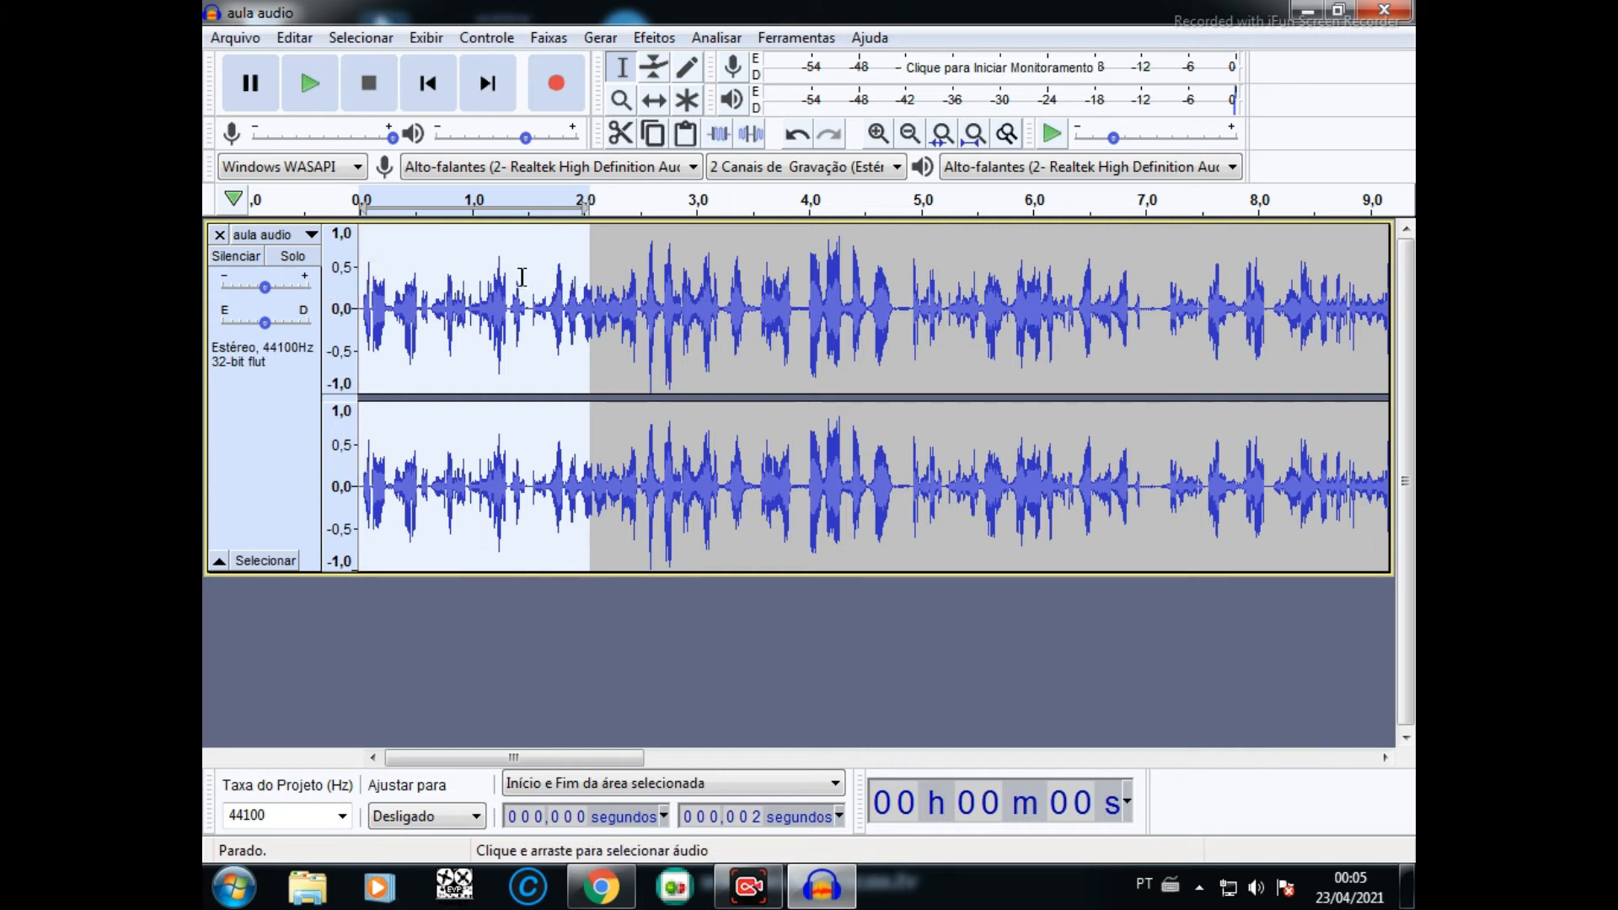
drag(428, 303, 353, 310)
click(323, 87)
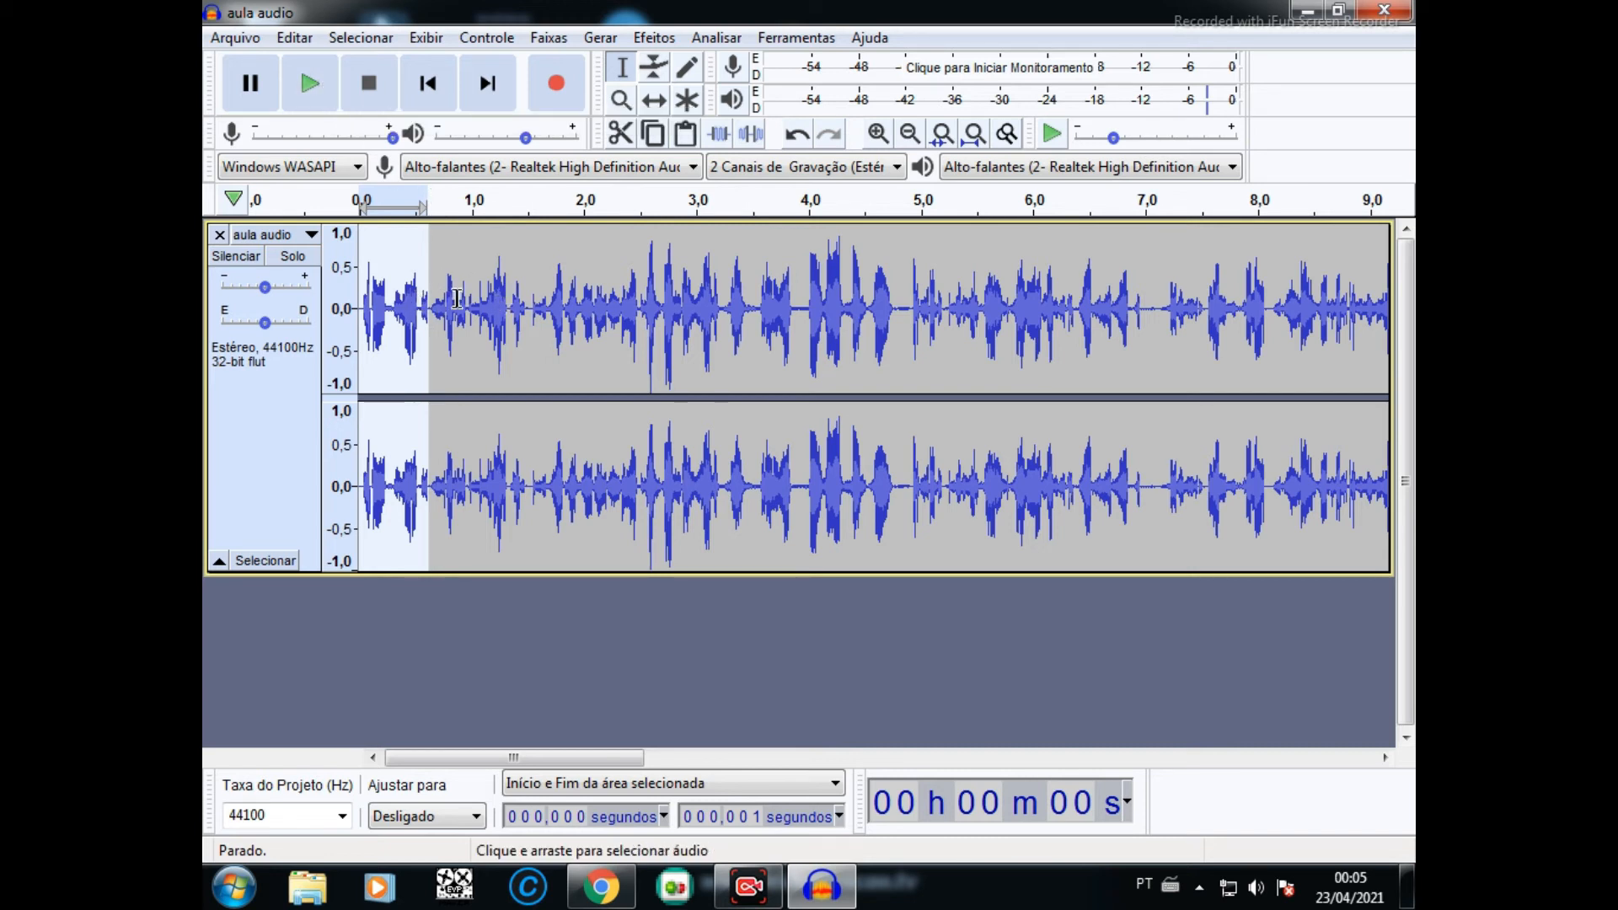
click(642, 296)
drag(642, 297, 341, 280)
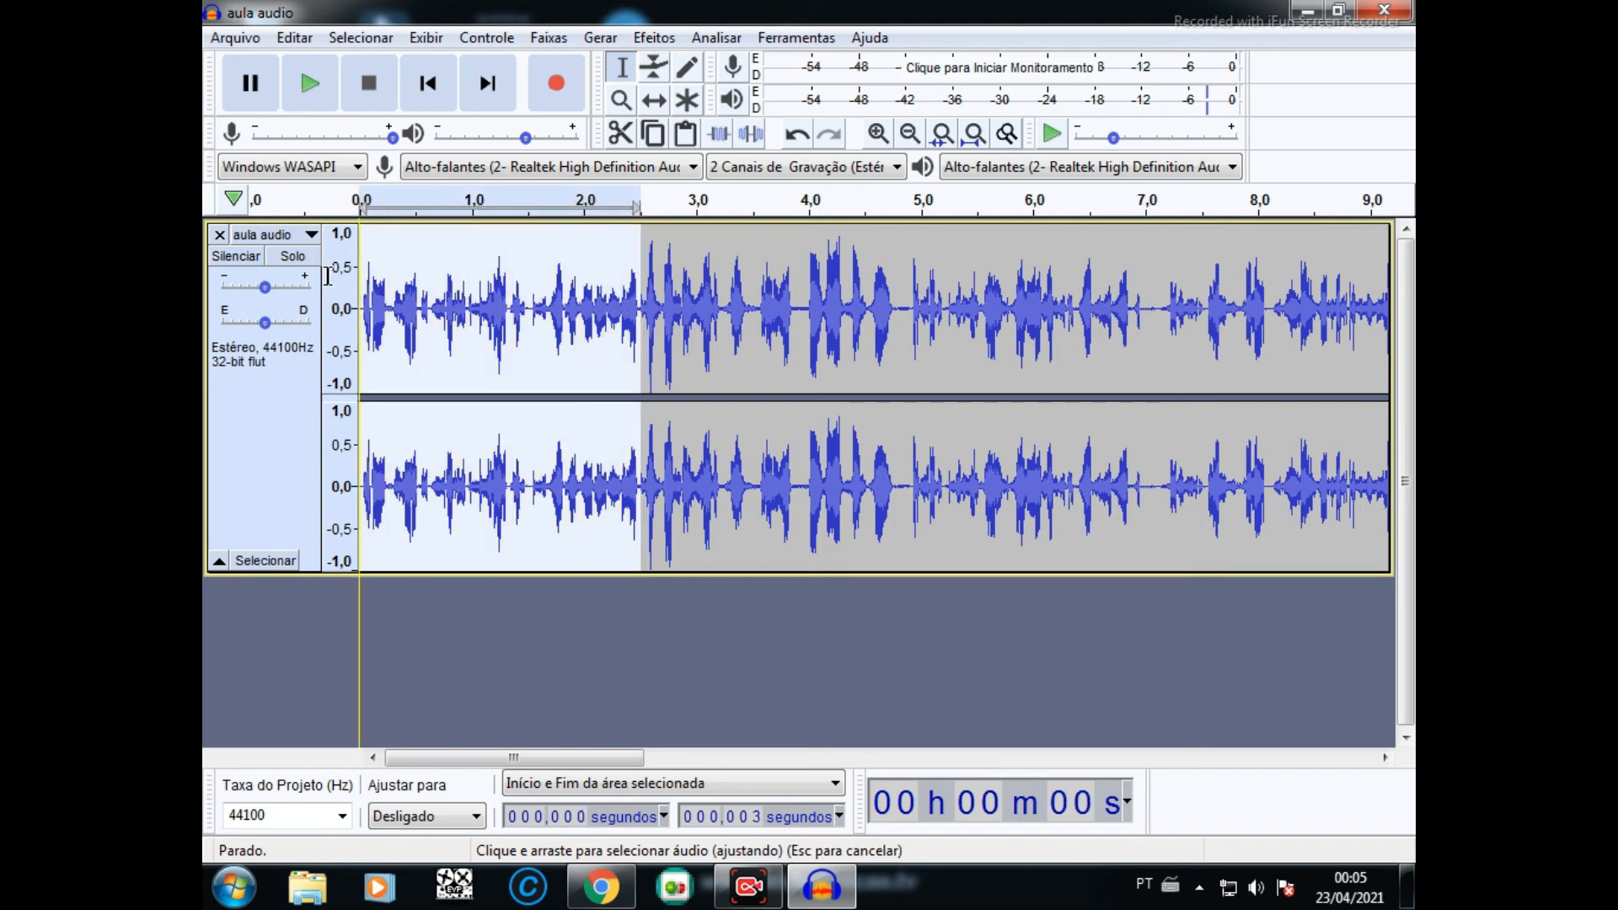
click(317, 89)
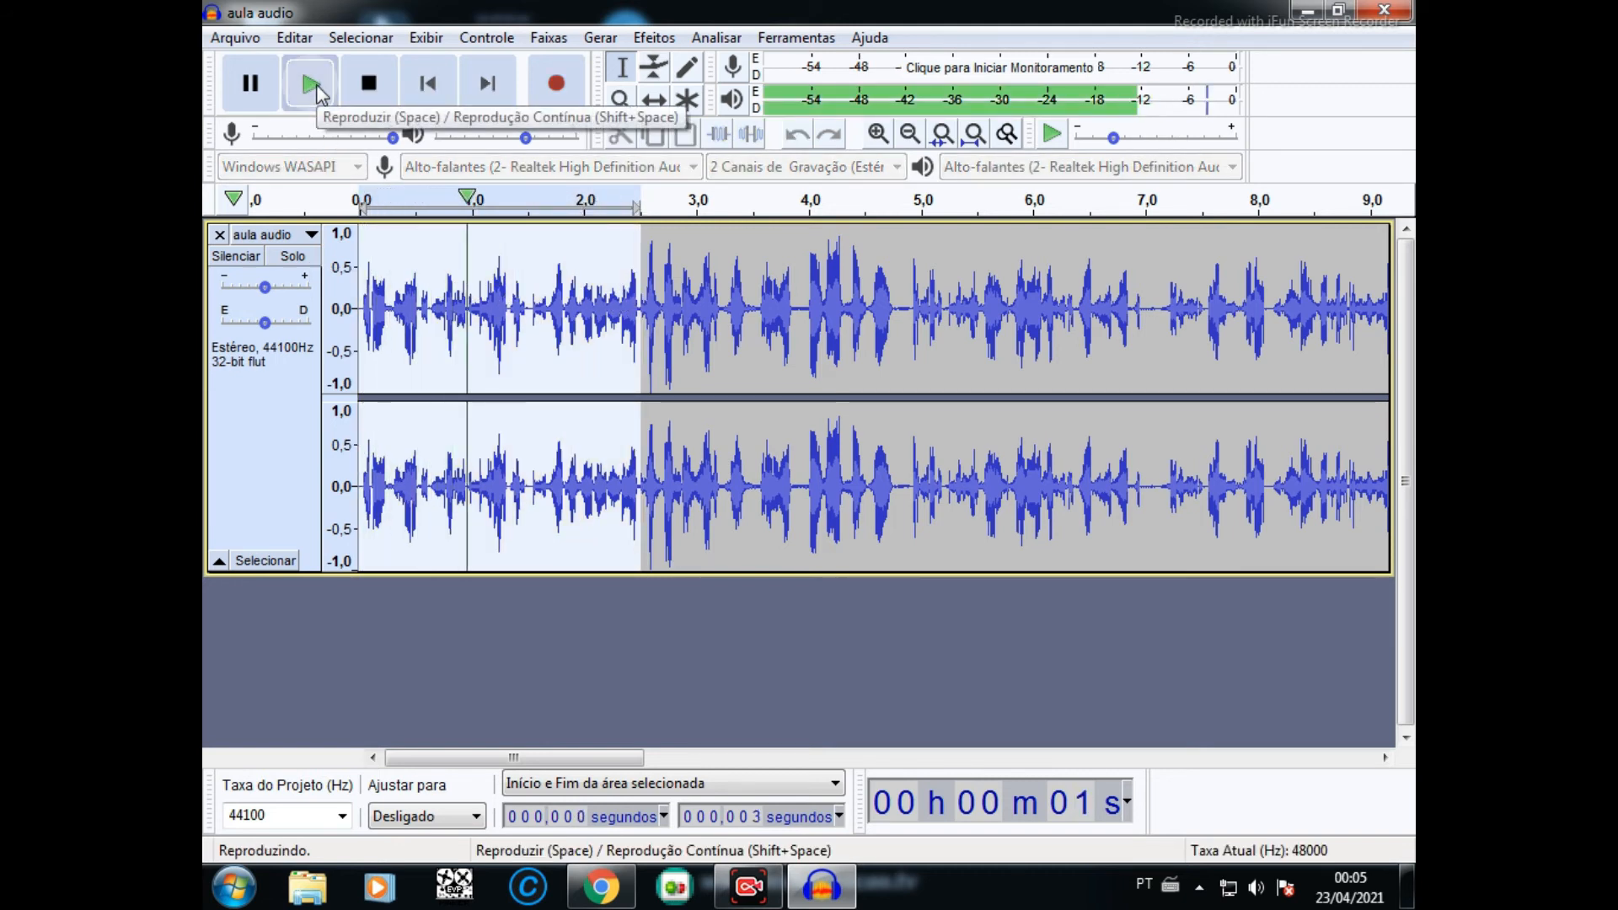
click(317, 89)
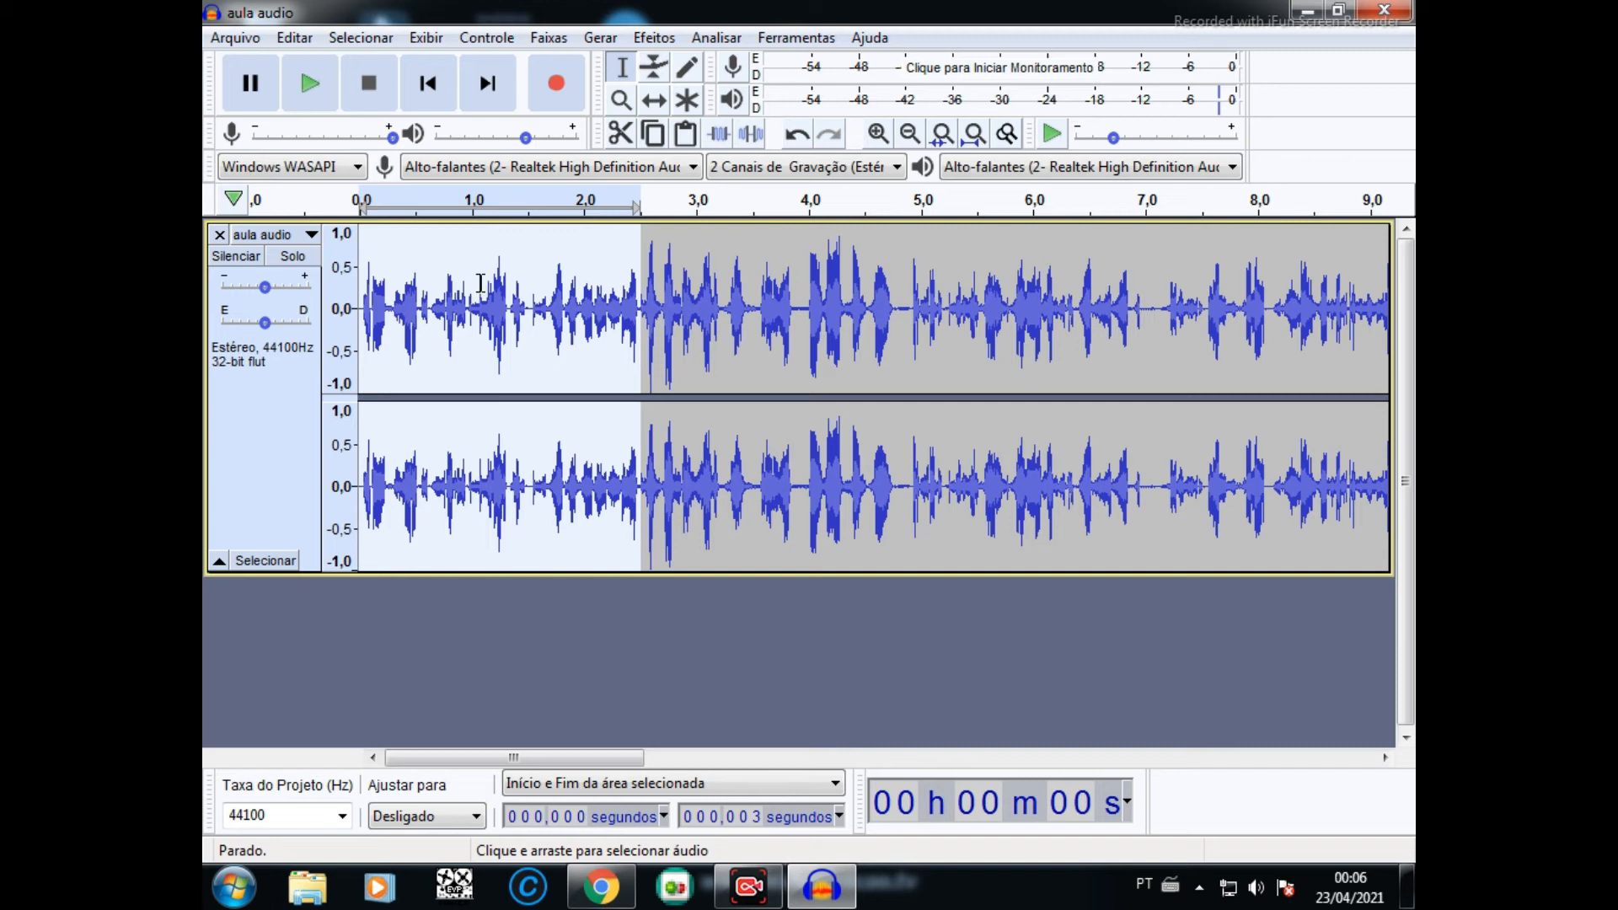
- Select the stretch from about 1.5 to 3.5 seconds and play it to compare unprocessed and enhanced audio
click(528, 303)
drag(528, 303, 753, 305)
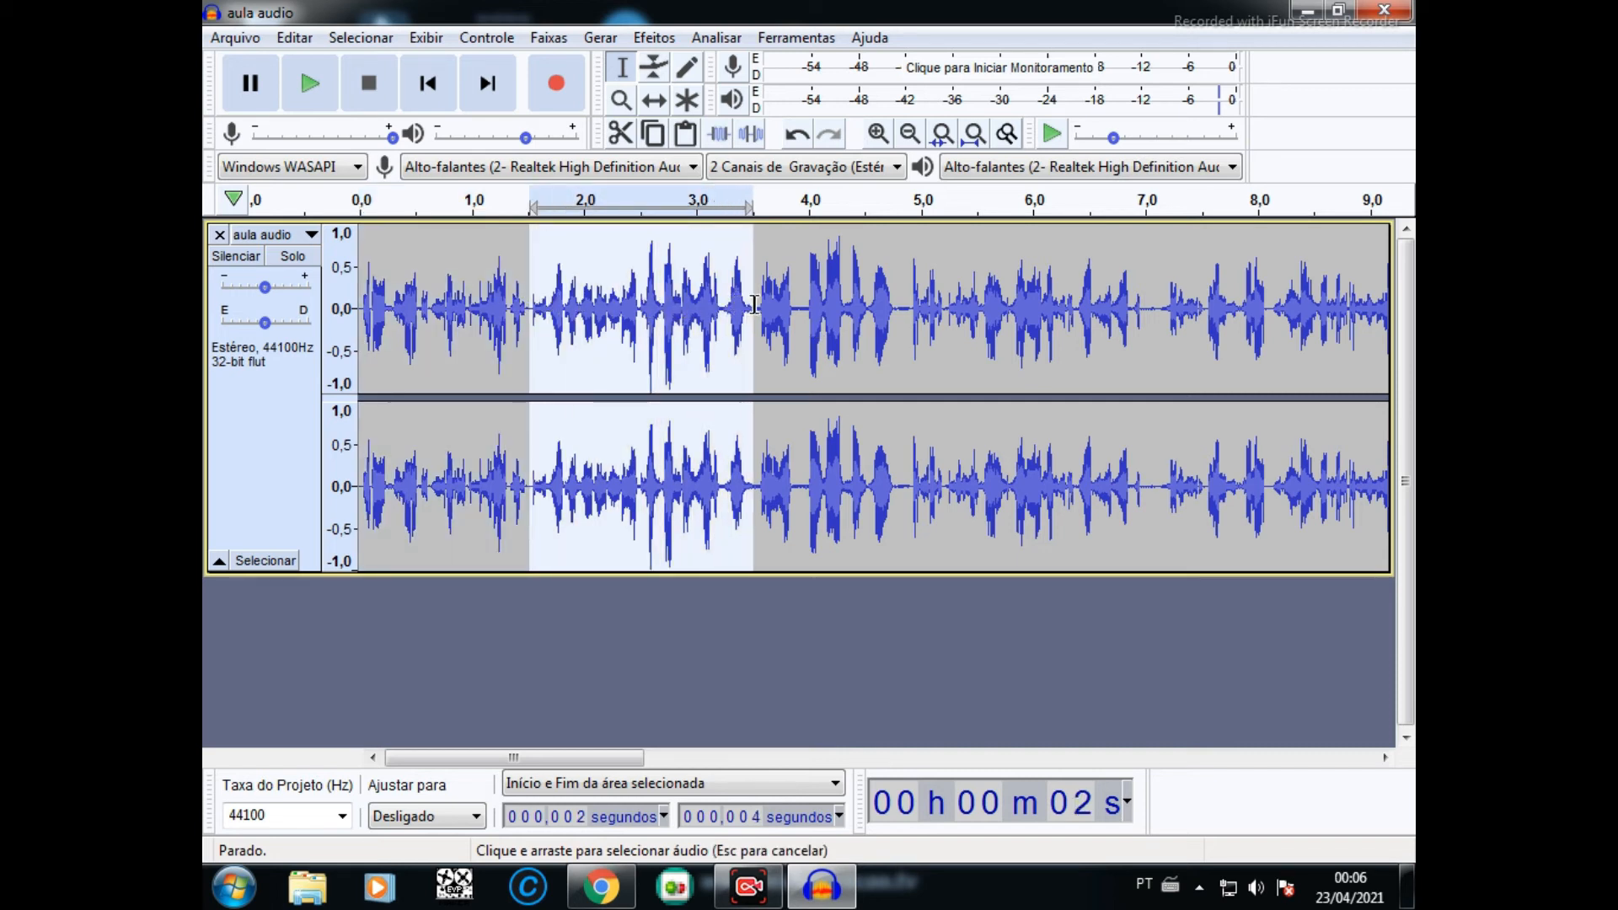
click(311, 86)
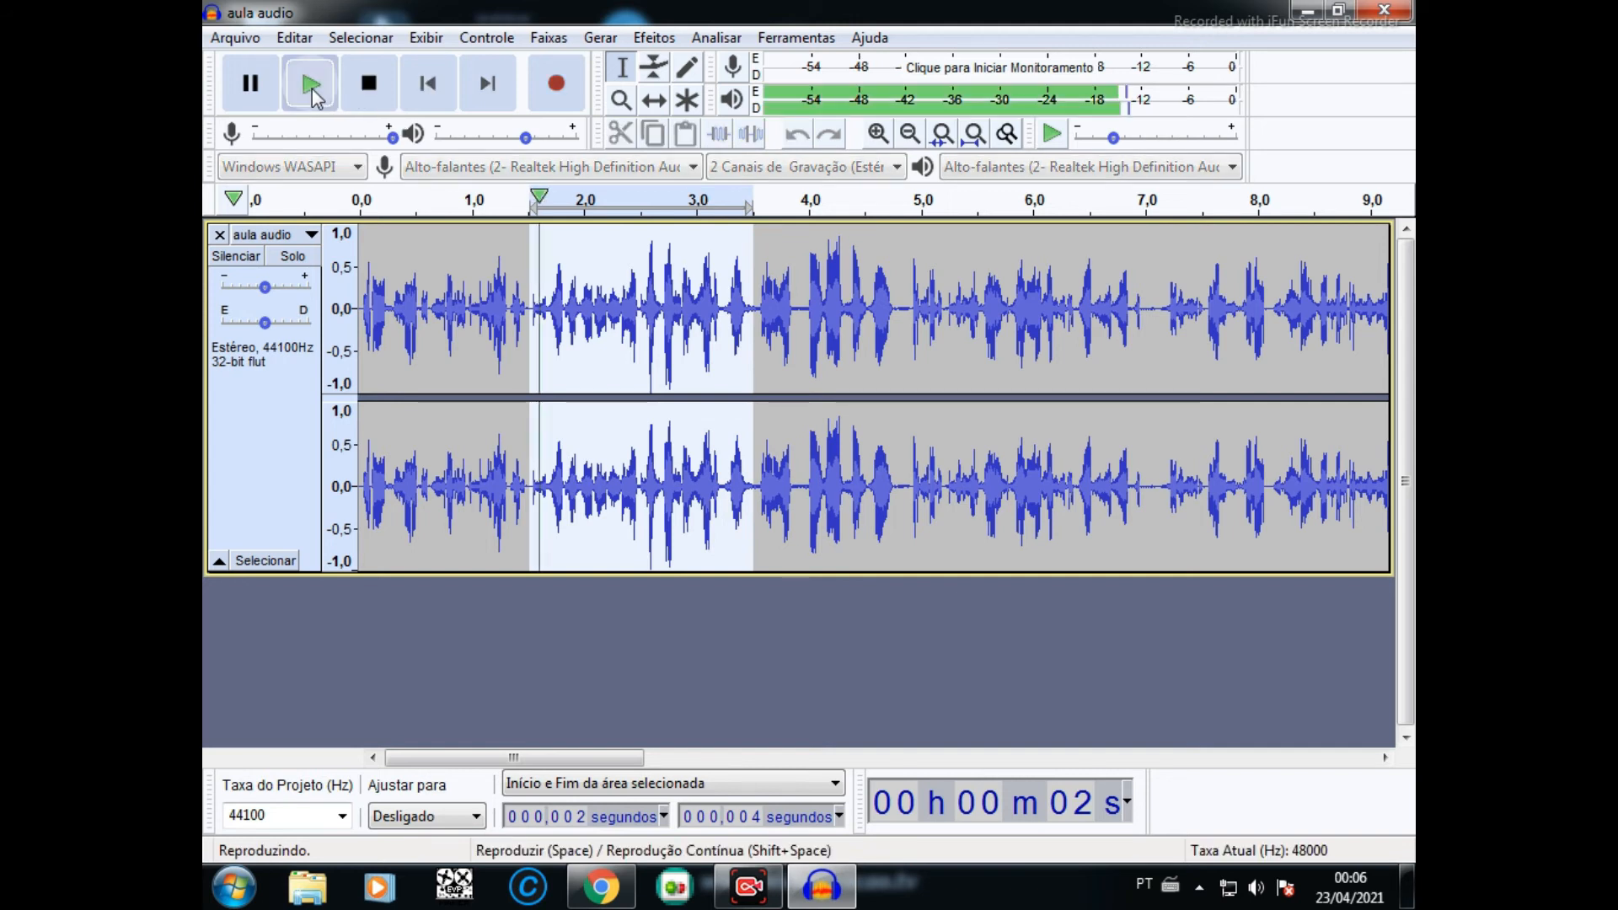
click(310, 87)
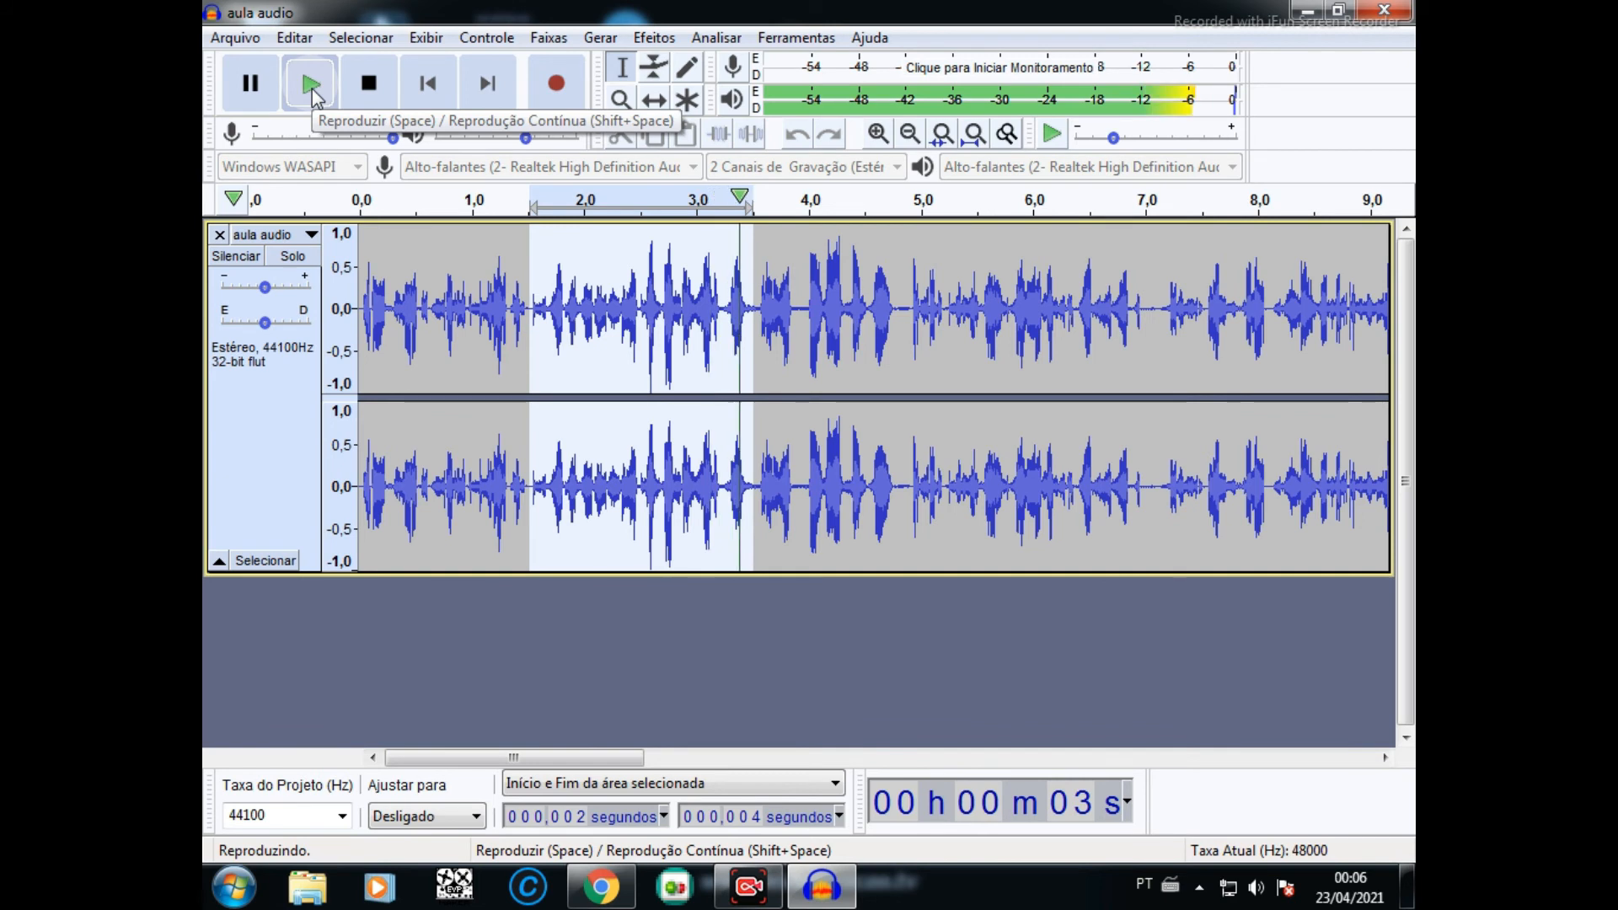
click(312, 89)
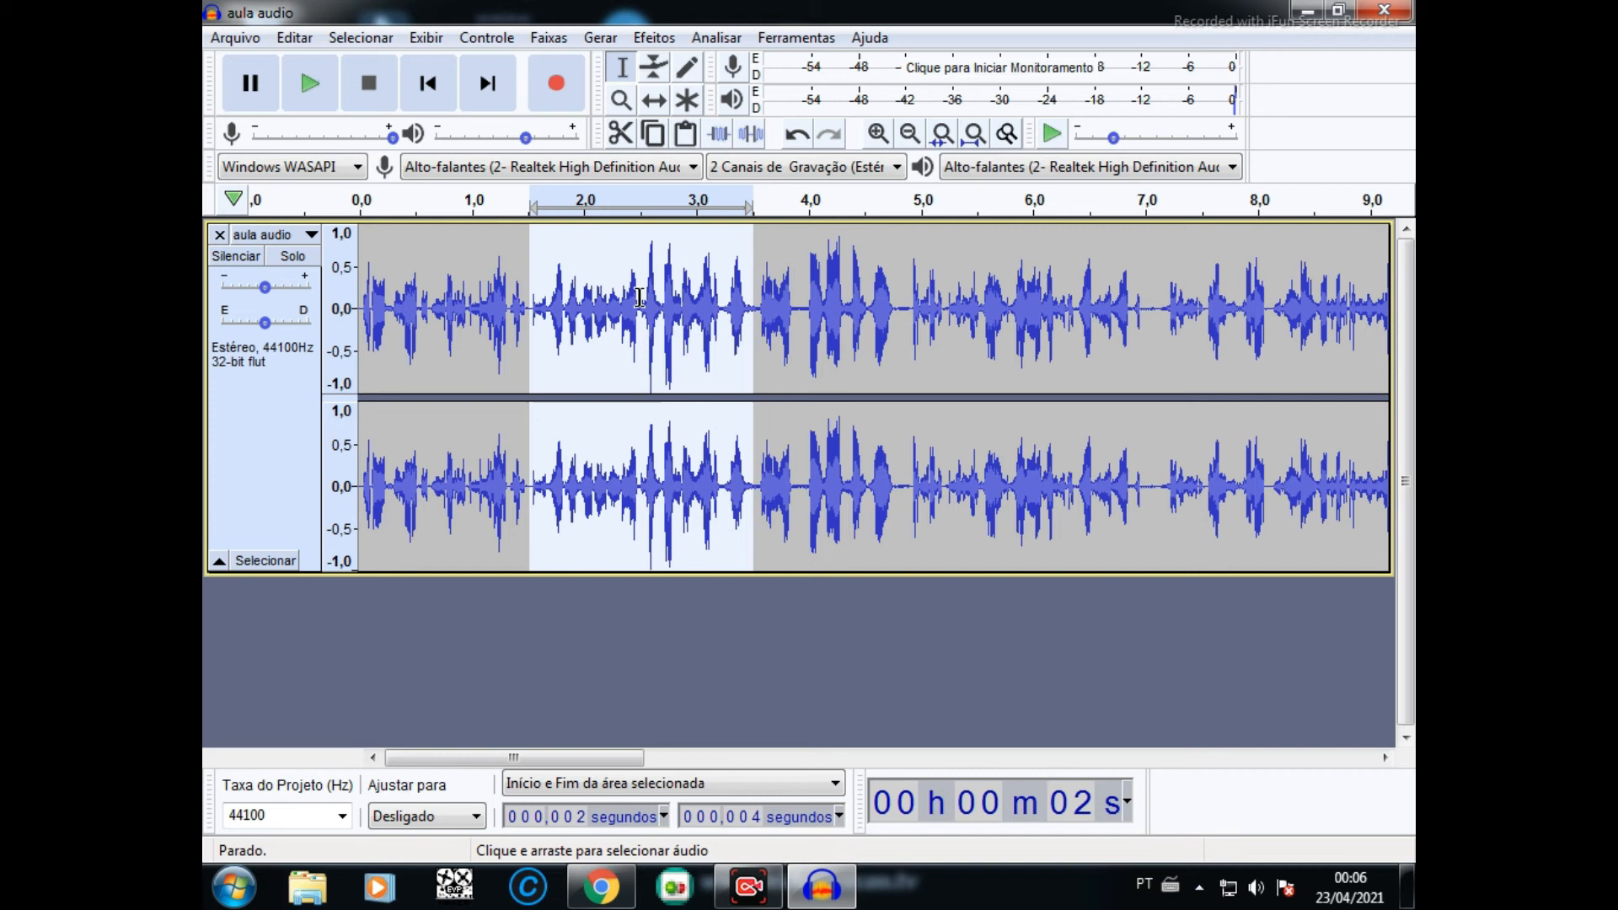
- Reselect the enhanced passage from about 2.5 to 4.8 seconds
drag(641, 301, 905, 310)
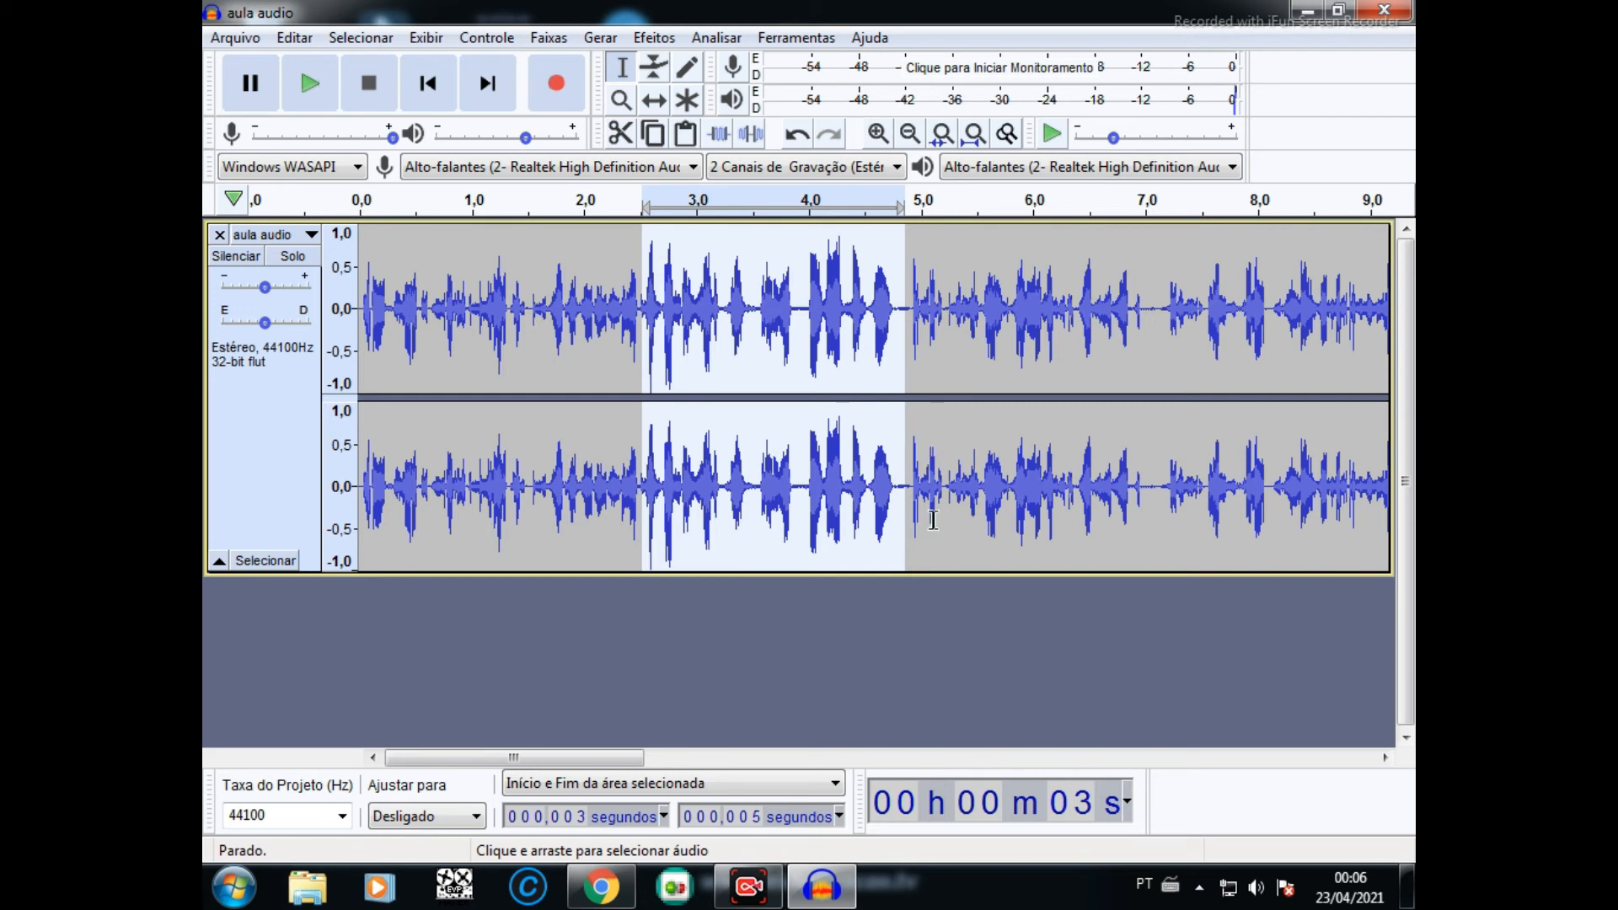
mouse_move(632, 762)
mouse_down()
mouse_move(1036, 730)
mouse_move(1224, 735)
mouse_move(1343, 709)
mouse_move(1140, 762)
mouse_move(613, 775)
mouse_up()
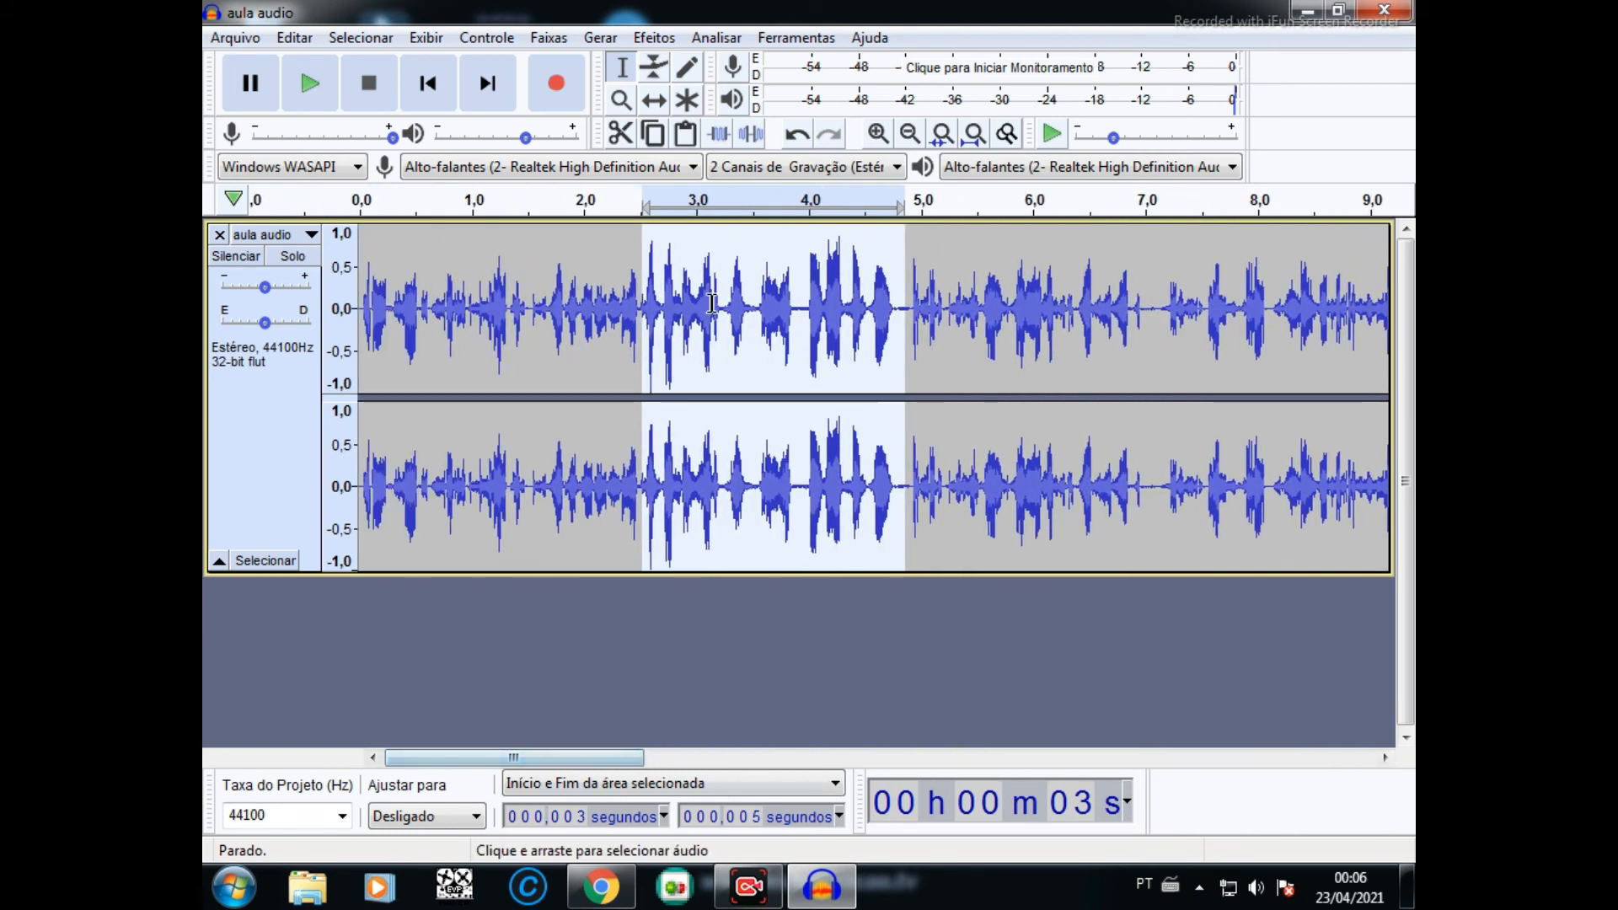